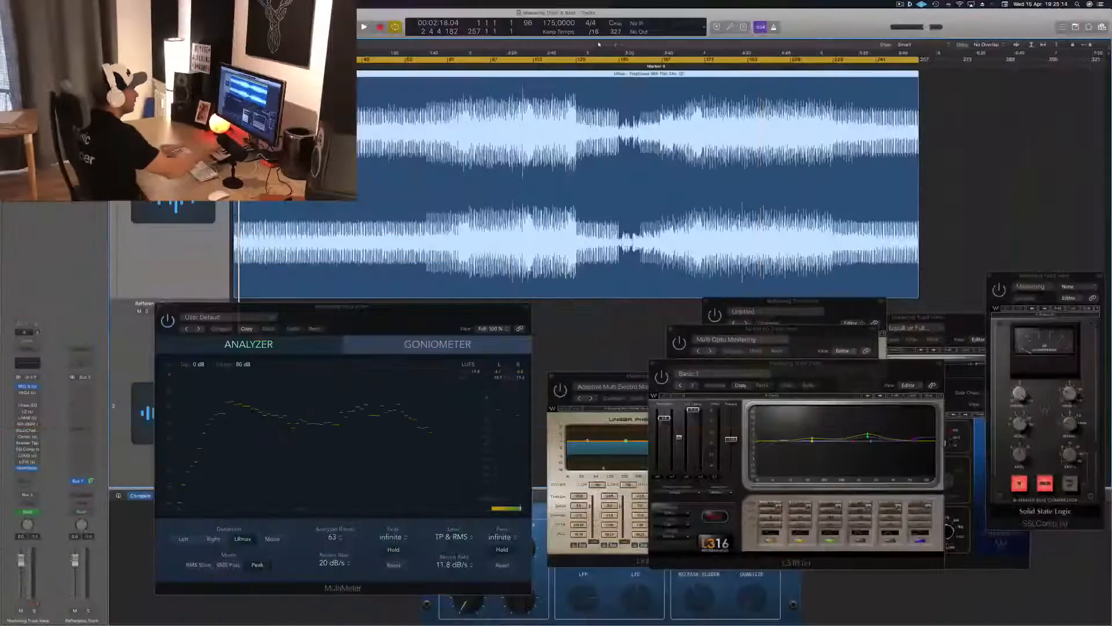
Play the unmastered track from the start and audition the louder main sections and the breakdown.
{"action": "key", "text": "space"}
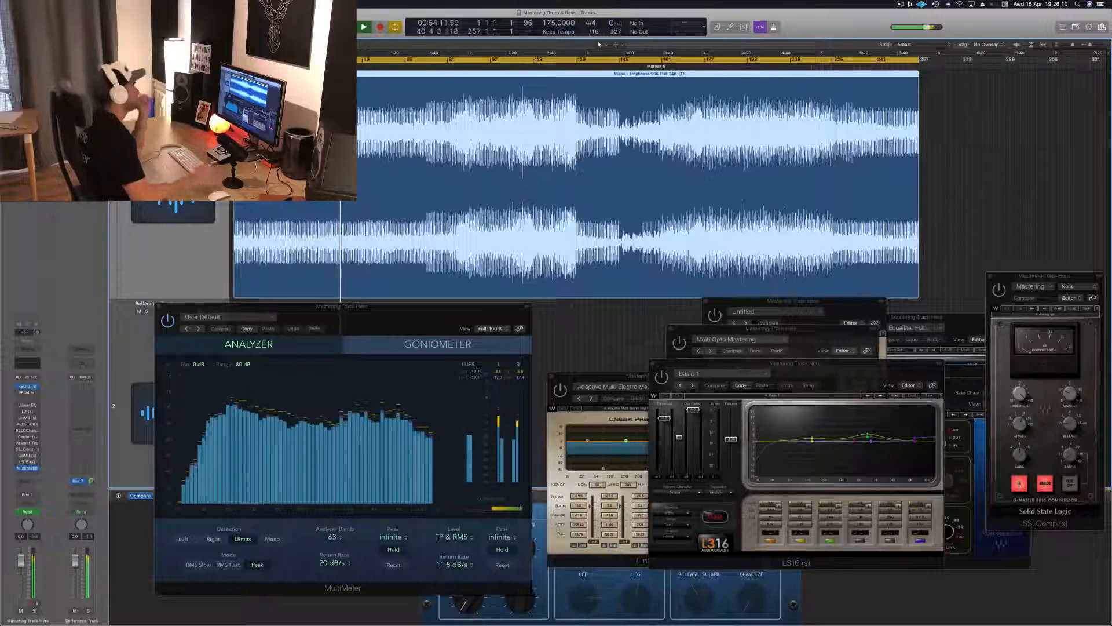
{"action": "left_click", "coordinate": [467, 66]}
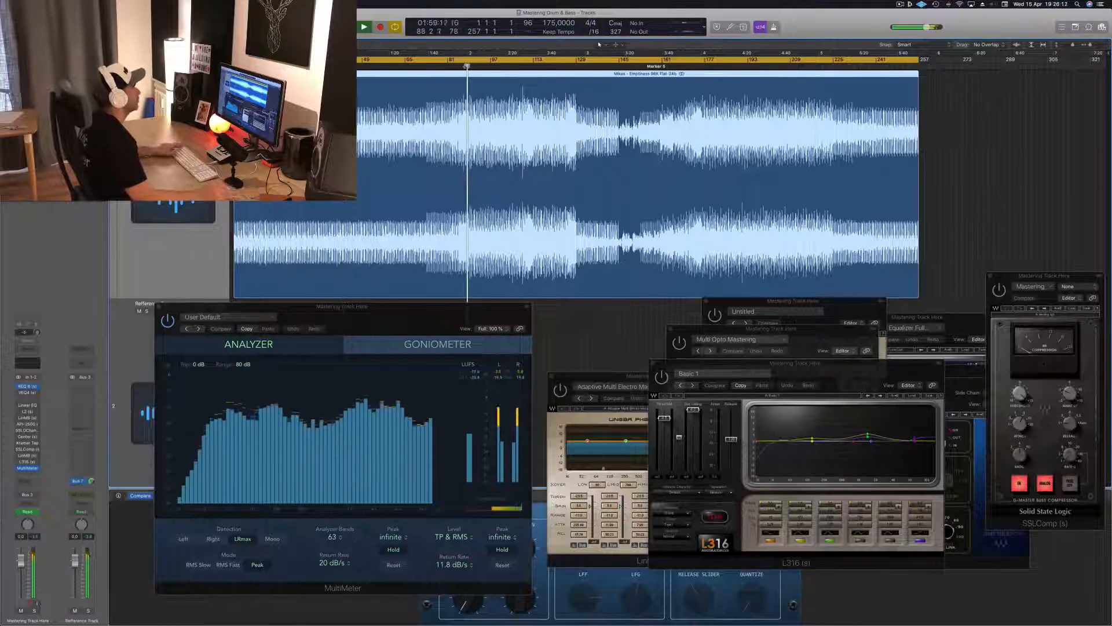
{"action": "left_click", "coordinate": [448, 67]}
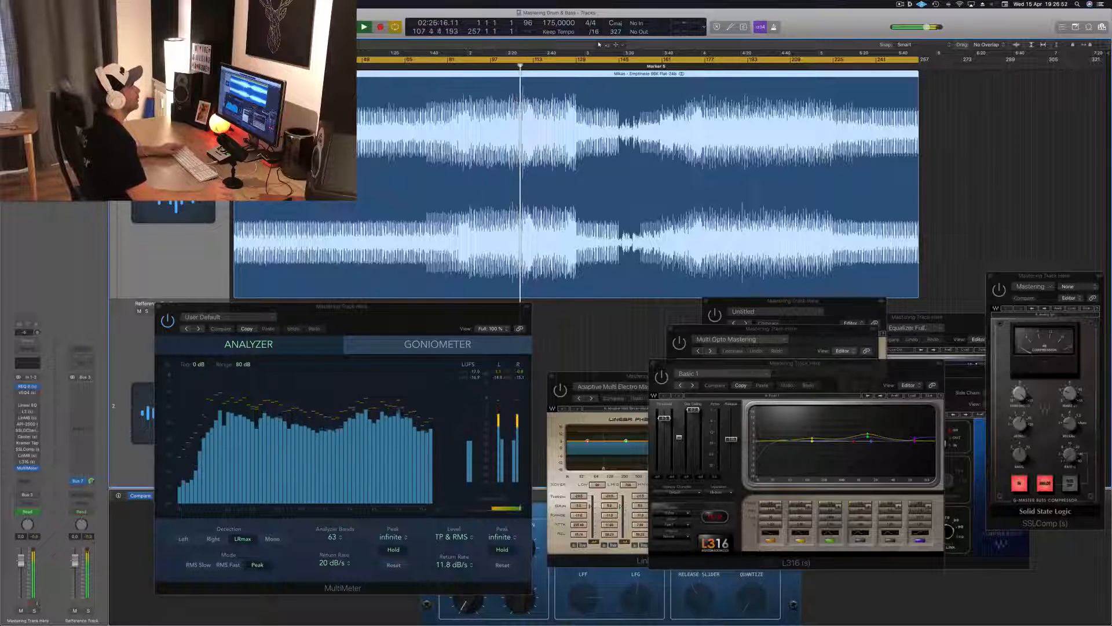
{"action": "left_click", "coordinate": [568, 66]}
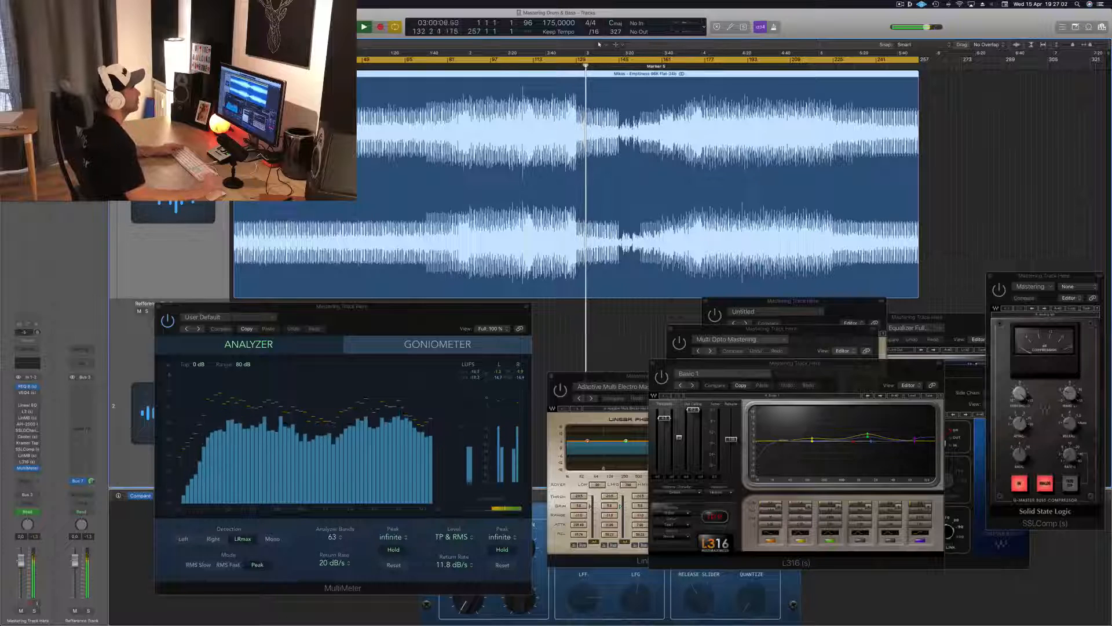
{"action": "left_click", "coordinate": [615, 66]}
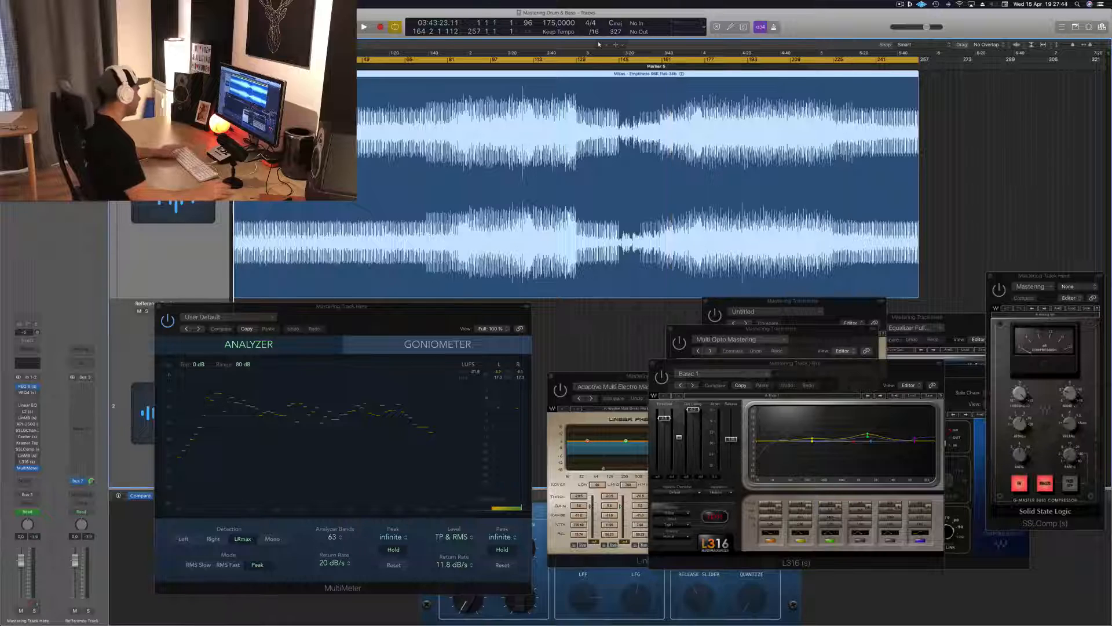
Open the REQ 6 equalizer on the mastering track, move its window clear above the other plug-ins, and trim its output level.
{"action": "key", "text": "space"}
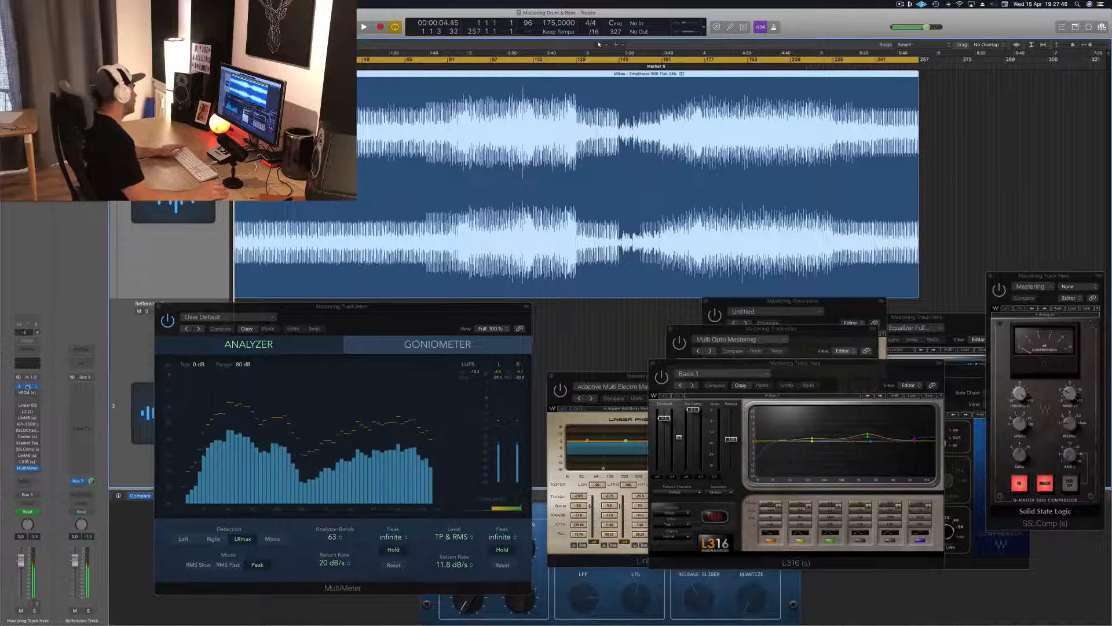
{"action": "left_click", "coordinate": [27, 386]}
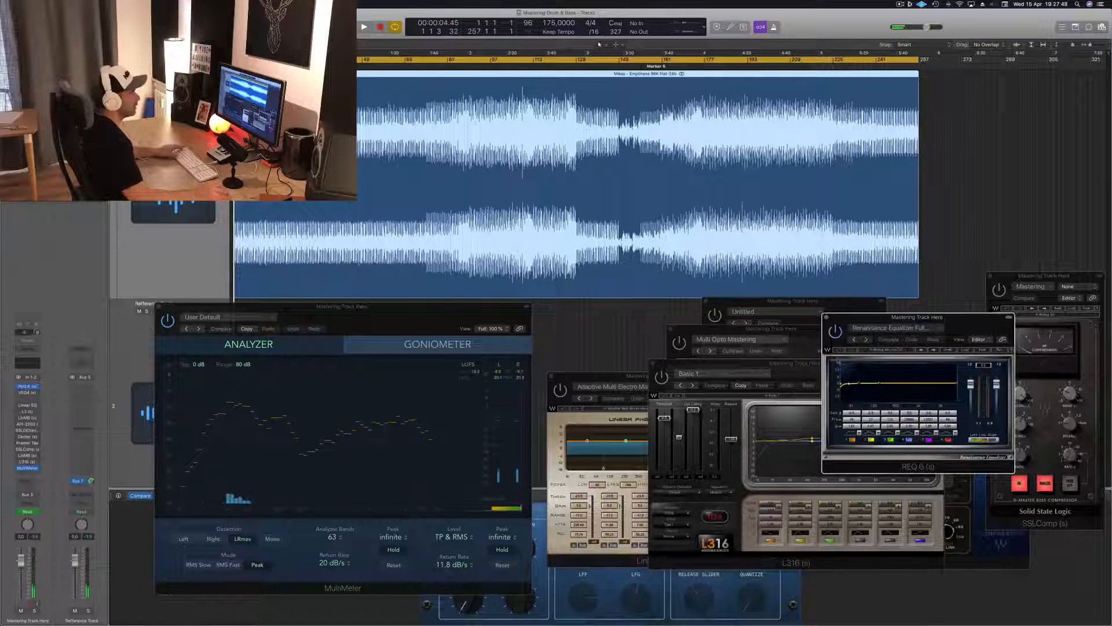
{"action": "left_click_drag", "start_coordinate": [953, 327], "coordinate": [1004, 85]}
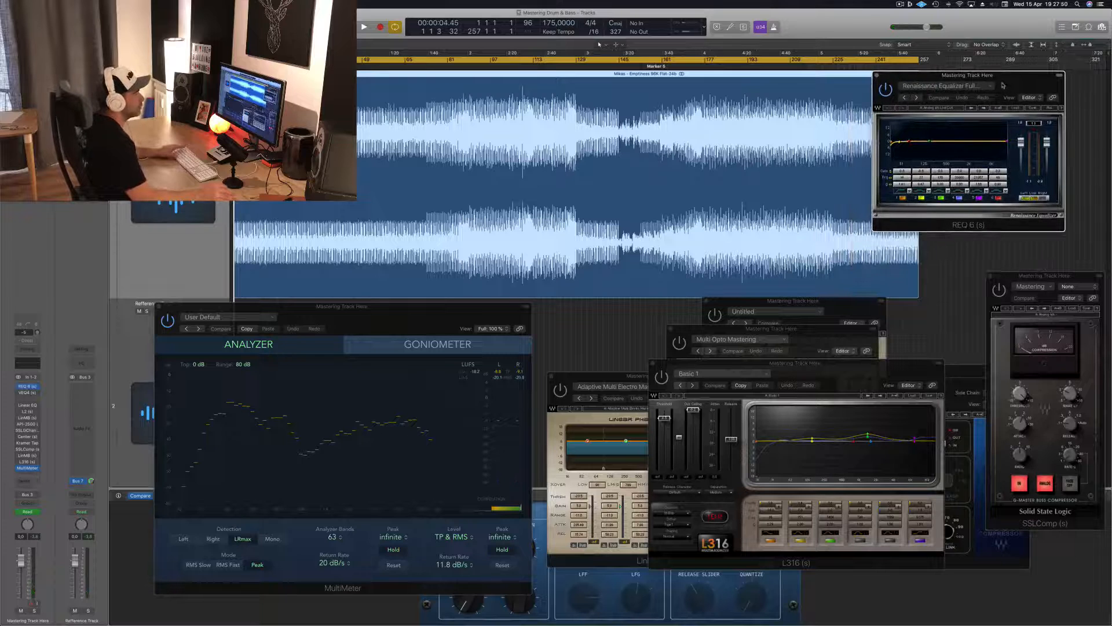
{"action": "key", "text": "space"}
{"action": "key", "text": "space"}
{"action": "left_click", "coordinate": [1034, 122]}
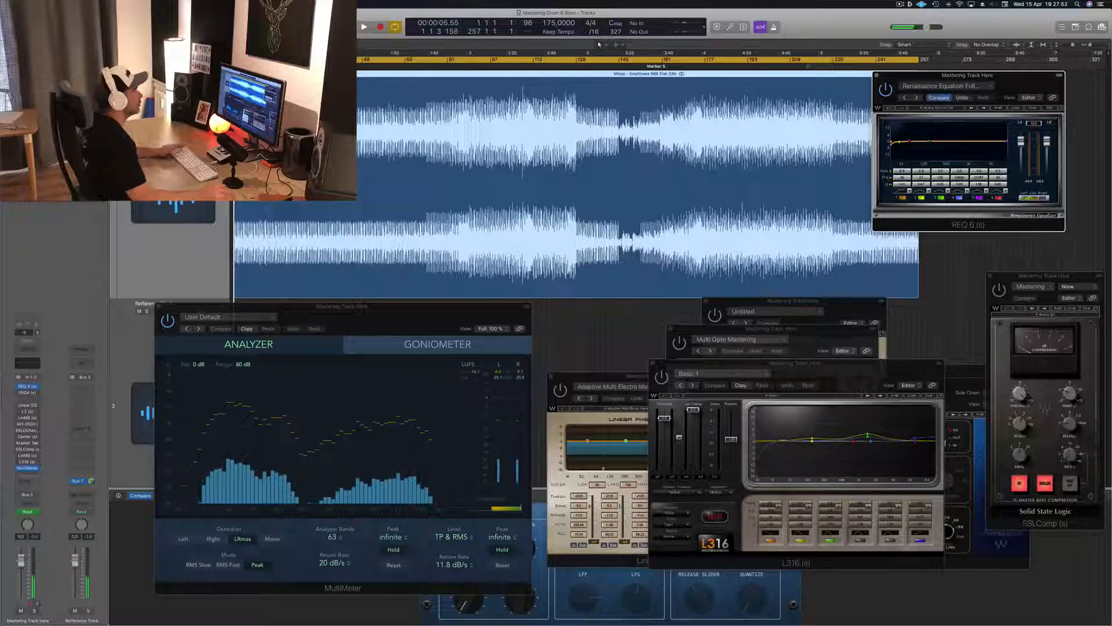
Audition the loud section from about bar 108 with REQ 6 in view.
{"action": "key", "text": "space"}
{"action": "left_click", "coordinate": [521, 66]}
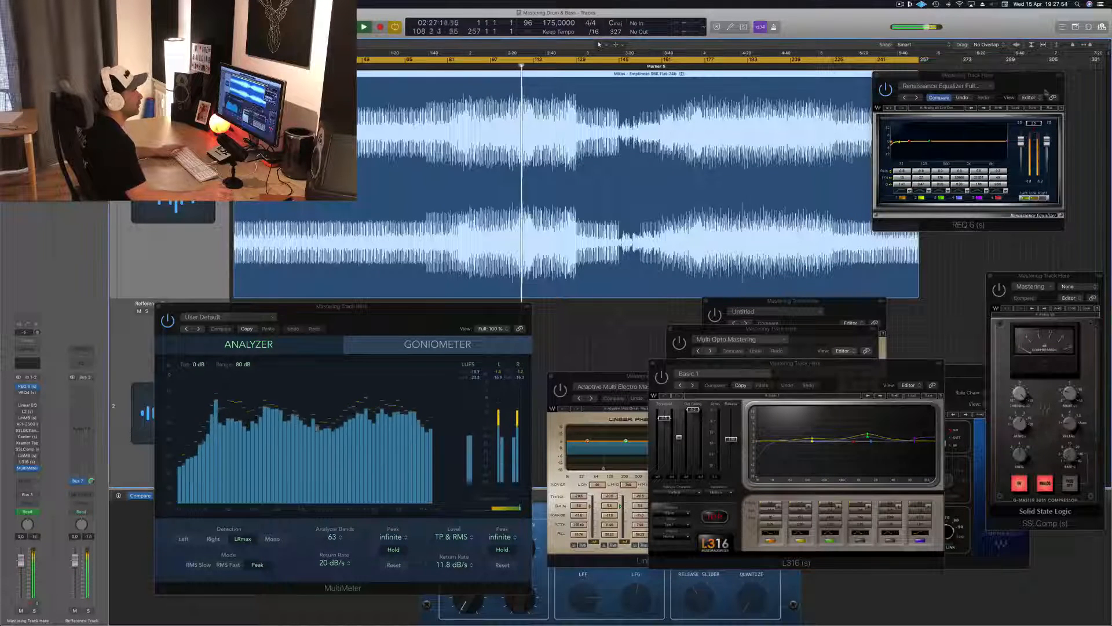
{"action": "left_click", "coordinate": [1028, 86]}
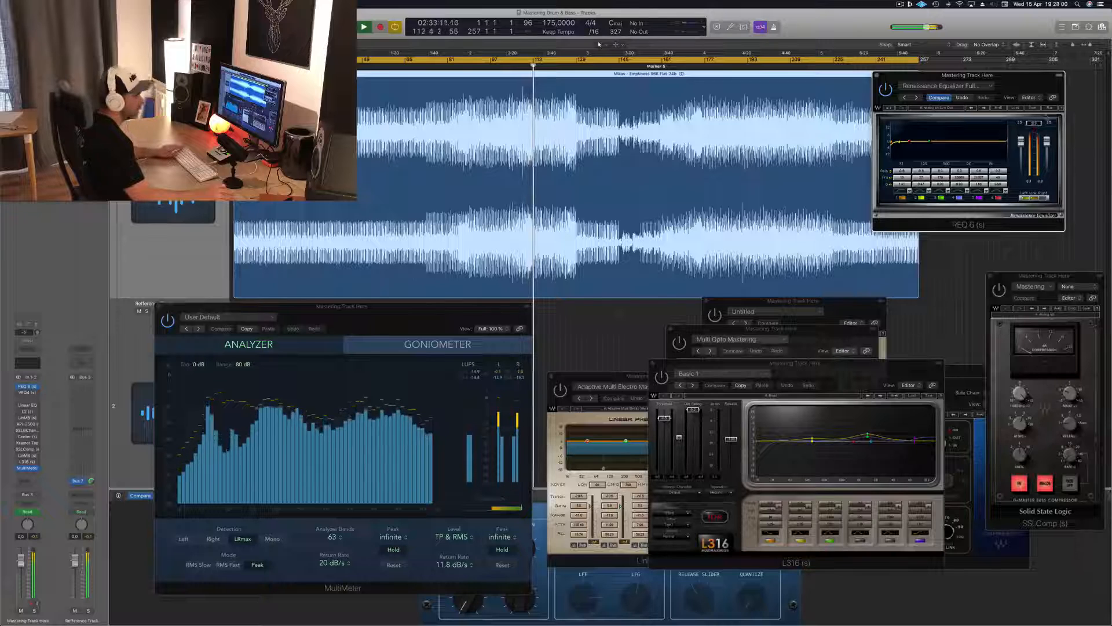
{"action": "left_click_drag", "start_coordinate": [1037, 82], "coordinate": [1032, 82]}
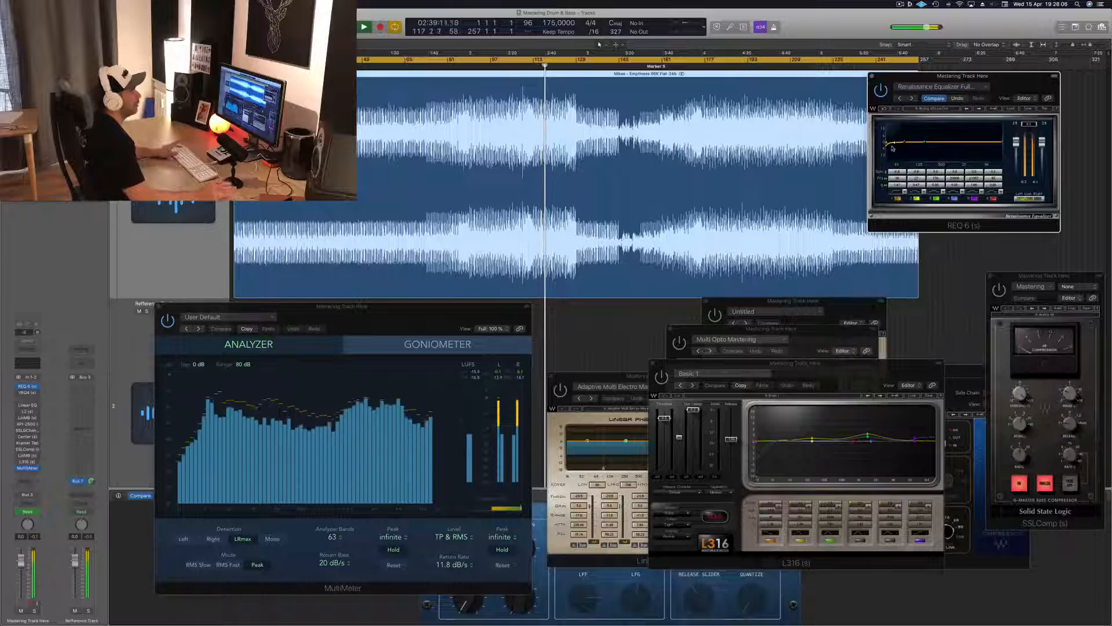
{"action": "left_click_drag", "start_coordinate": [1026, 74], "coordinate": [1030, 78]}
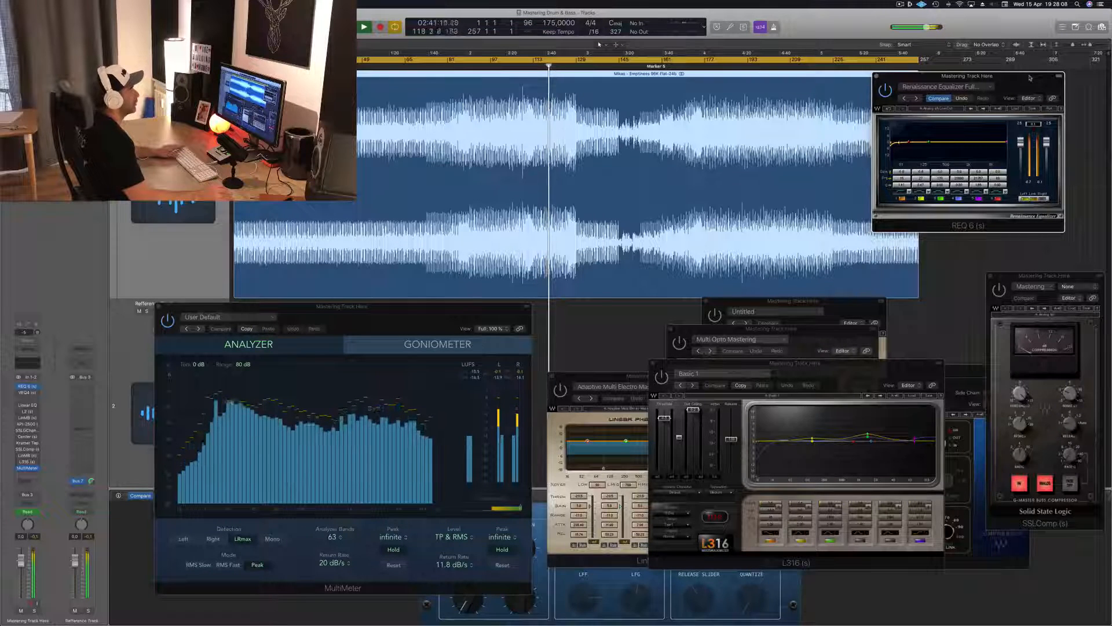
Set the playback loop over the loud section from bar 113 to bar 128.
{"action": "left_click", "coordinate": [525, 61]}
{"action": "key", "text": "c"}
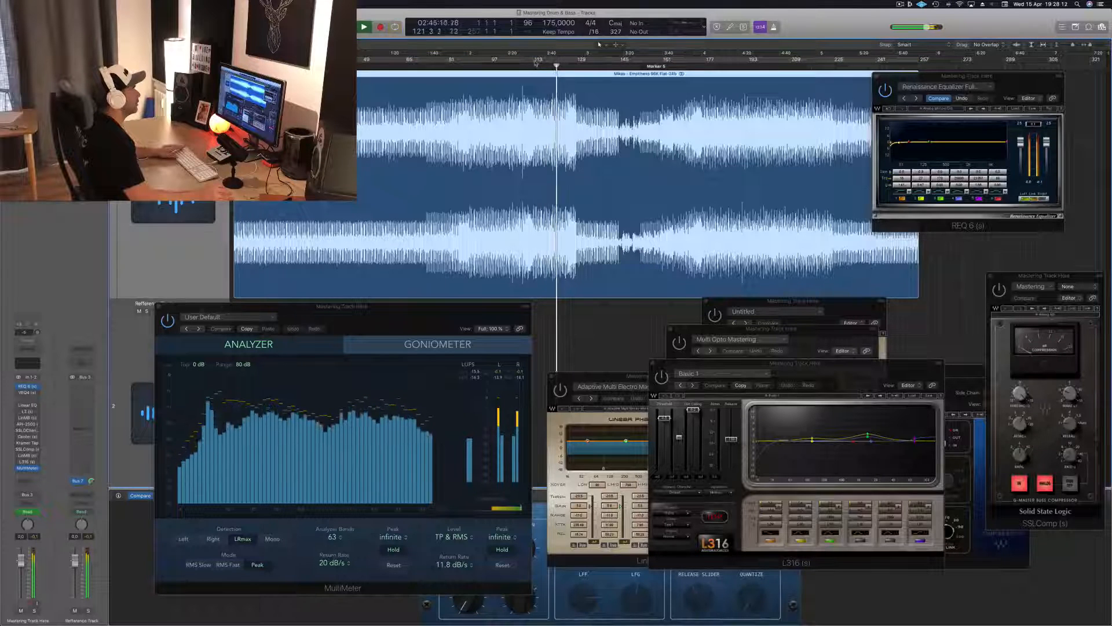
{"action": "key", "text": "c"}
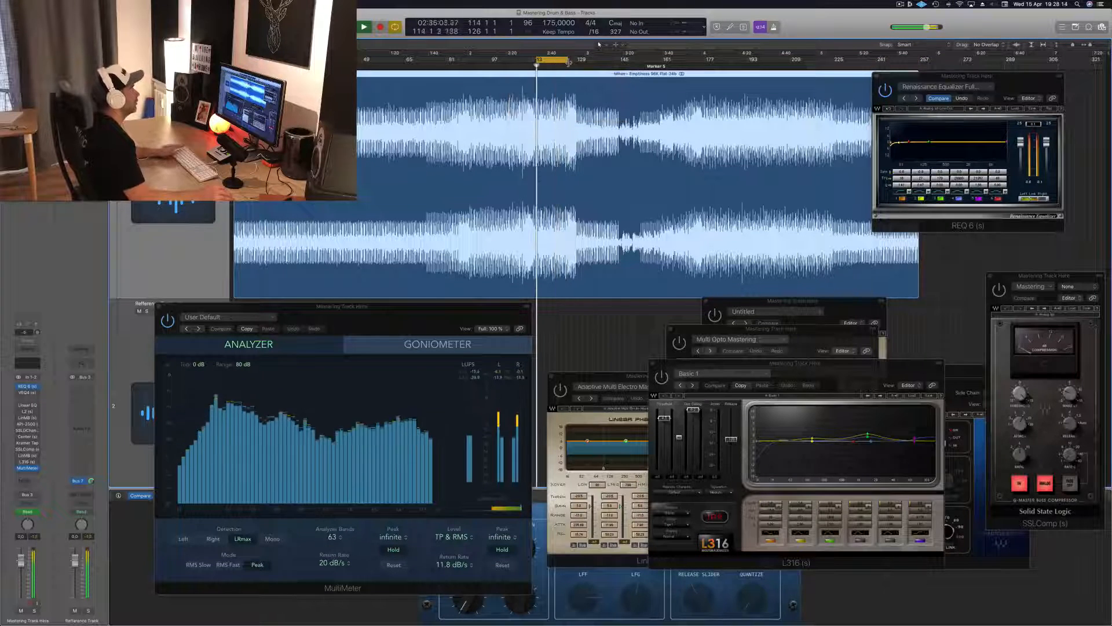
{"action": "left_click_drag", "start_coordinate": [537, 62], "coordinate": [522, 62]}
{"action": "key", "text": "space"}
{"action": "key", "text": "space"}
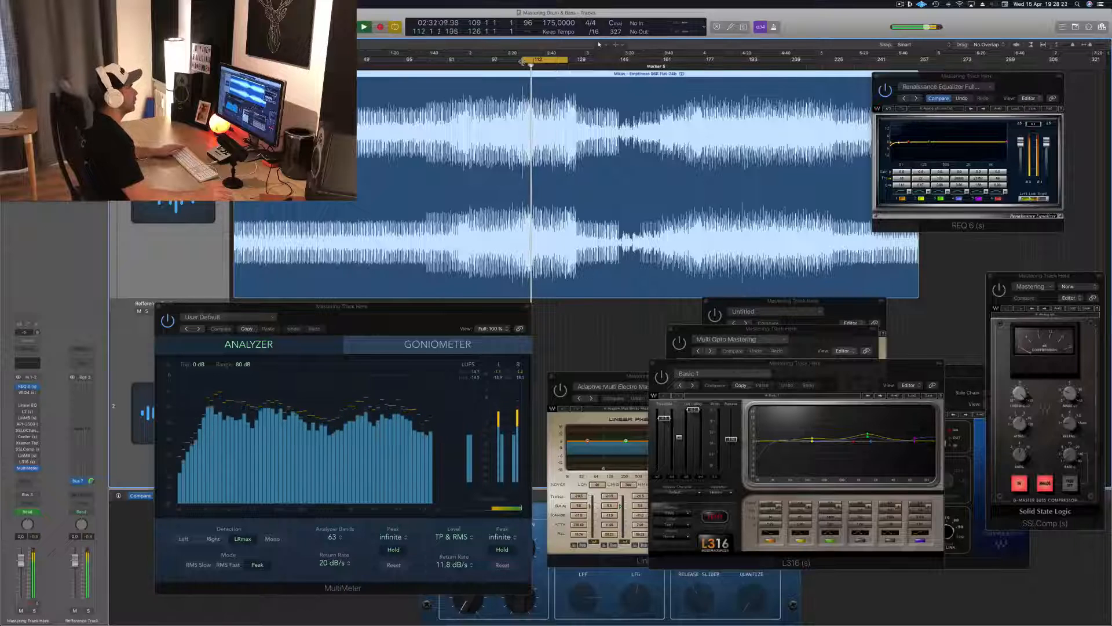
{"action": "key", "text": "space"}
{"action": "key", "text": "space"}
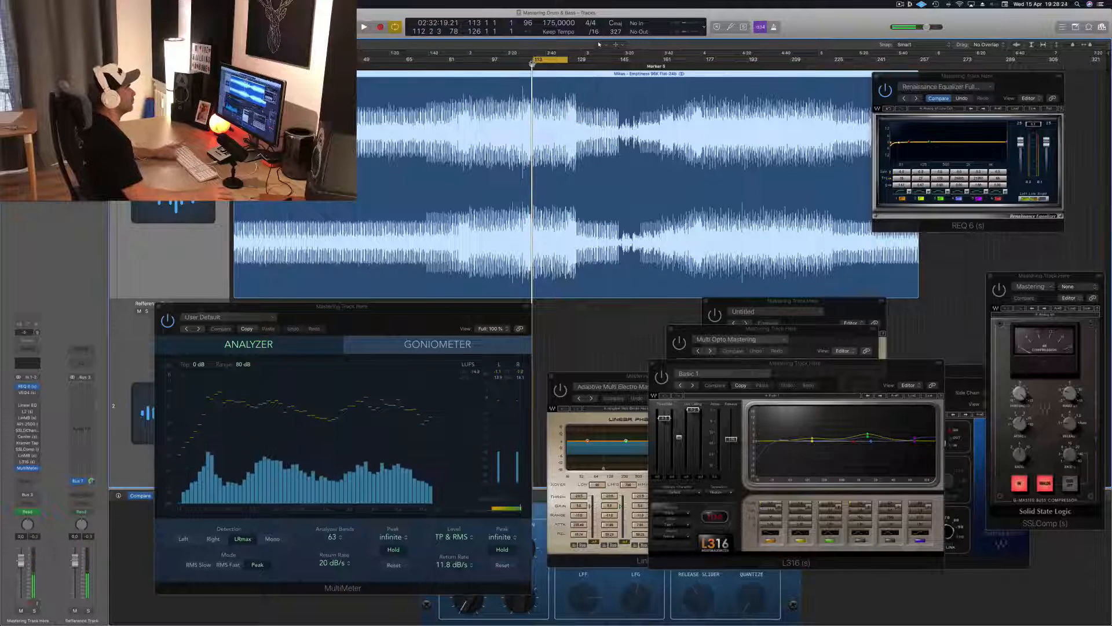
{"action": "left_click_drag", "start_coordinate": [568, 60], "coordinate": [573, 60]}
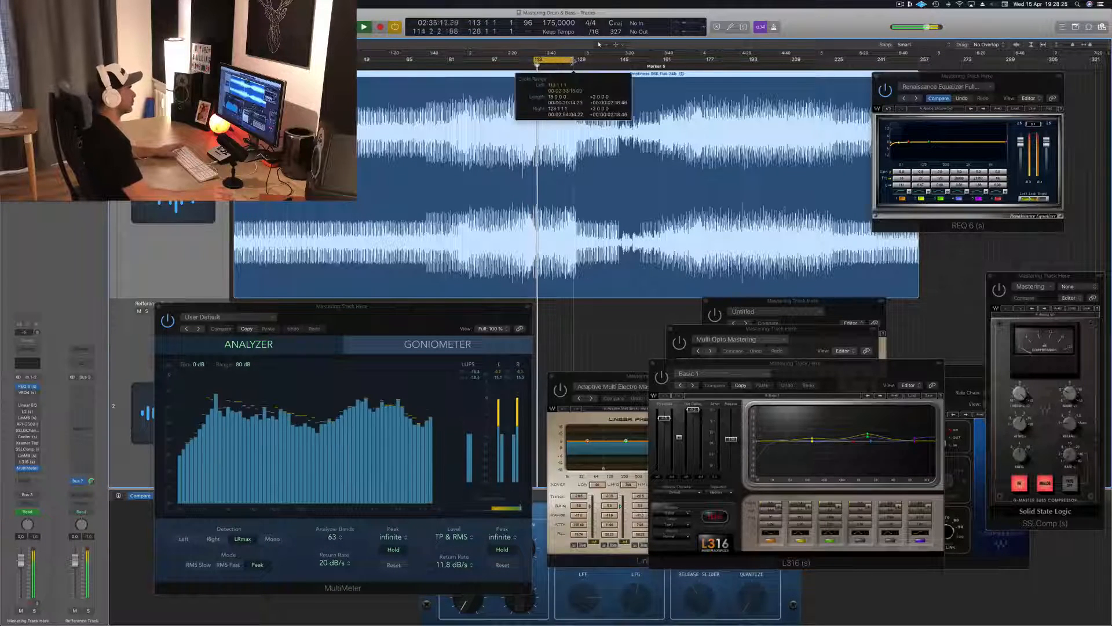
Shift the REQ 6 window up slightly, then switch on the VEQ4 equalizer and place its window just below REQ 6.
{"action": "left_click", "coordinate": [1008, 83]}
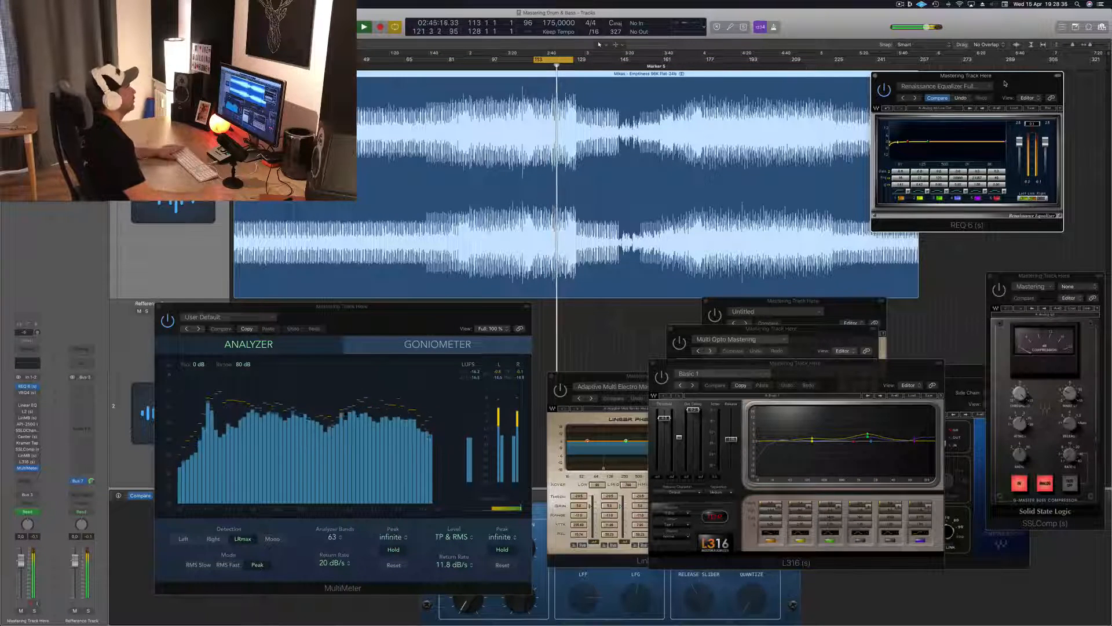
{"action": "left_click_drag", "start_coordinate": [1024, 75], "coordinate": [1026, 59]}
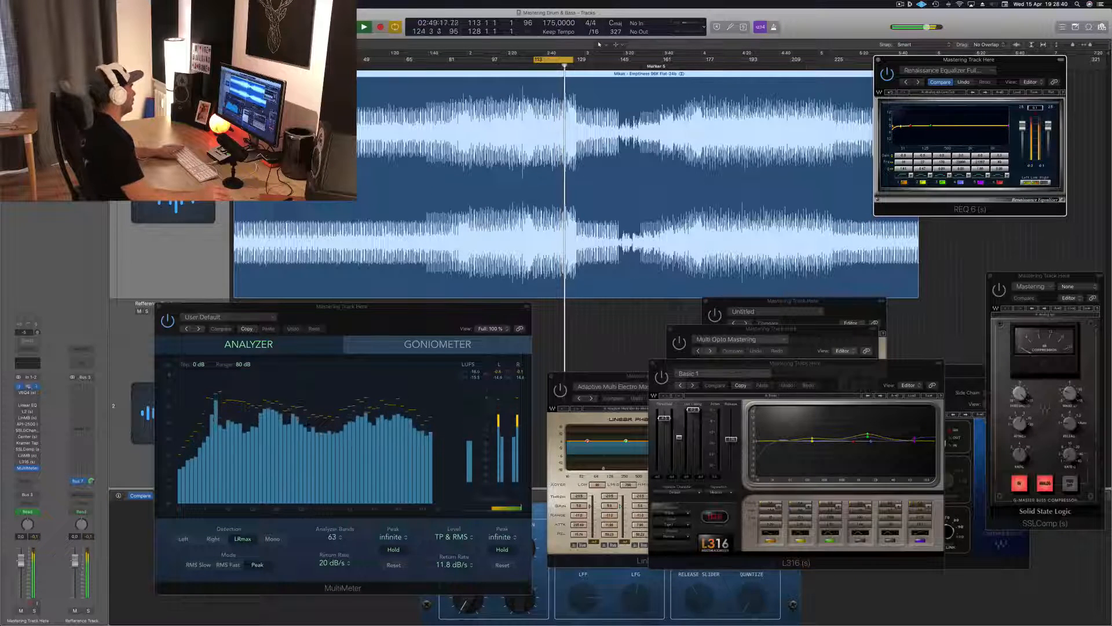
{"action": "left_click", "coordinate": [29, 395]}
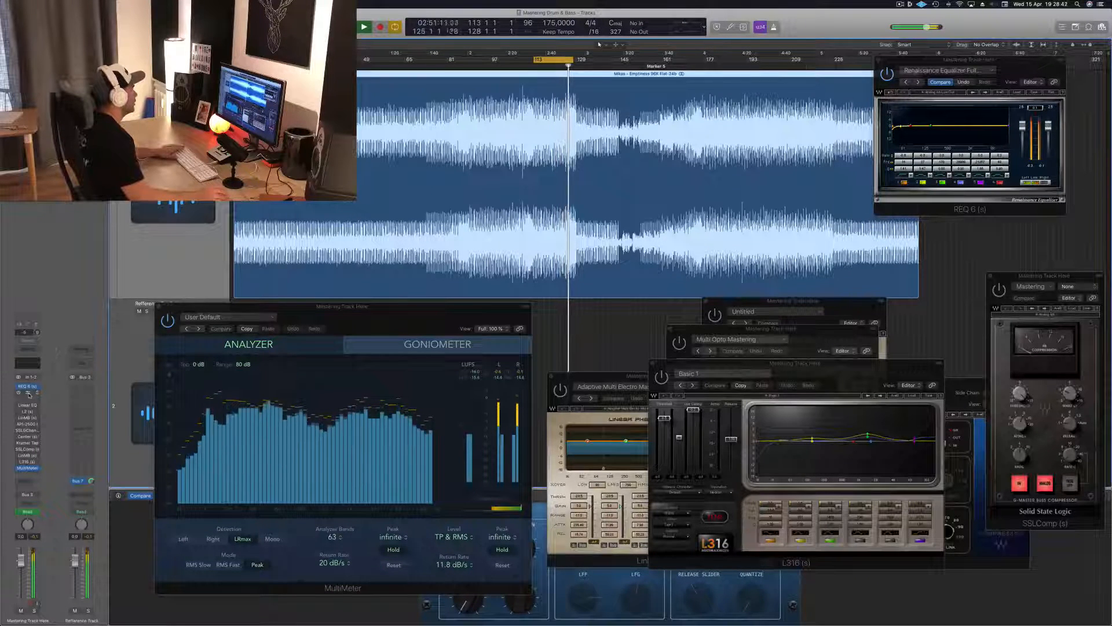
{"action": "left_click_drag", "start_coordinate": [940, 392], "coordinate": [943, 246]}
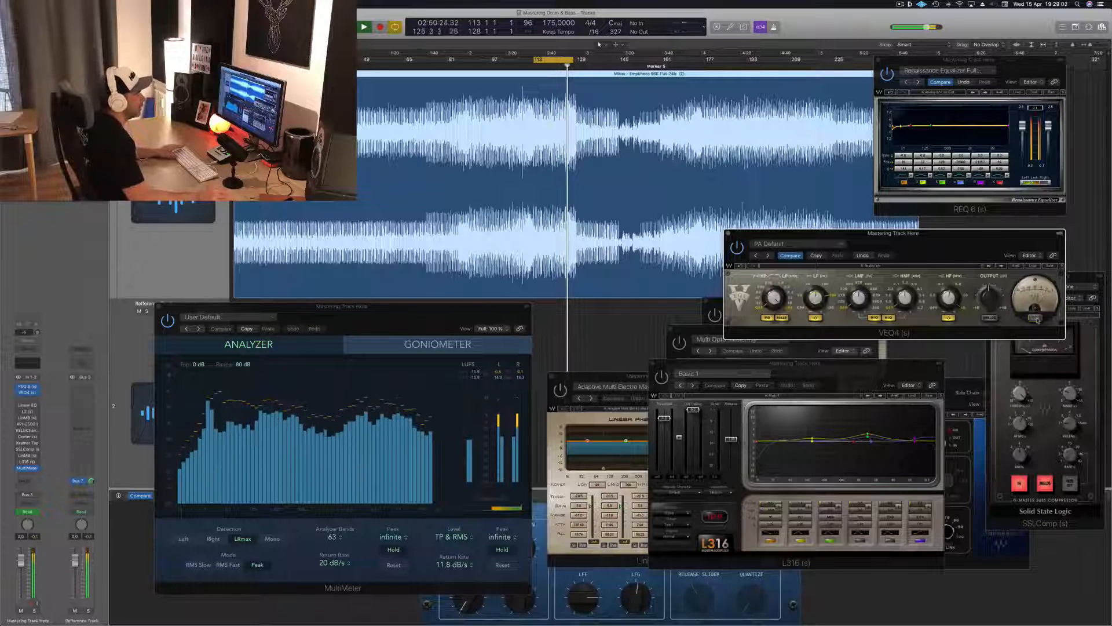
{"action": "mouse_move", "coordinate": [982, 250]}
{"action": "left_mouse_down"}
{"action": "mouse_move", "coordinate": [1003, 235]}
{"action": "mouse_move", "coordinate": [975, 230]}
{"action": "left_mouse_up"}
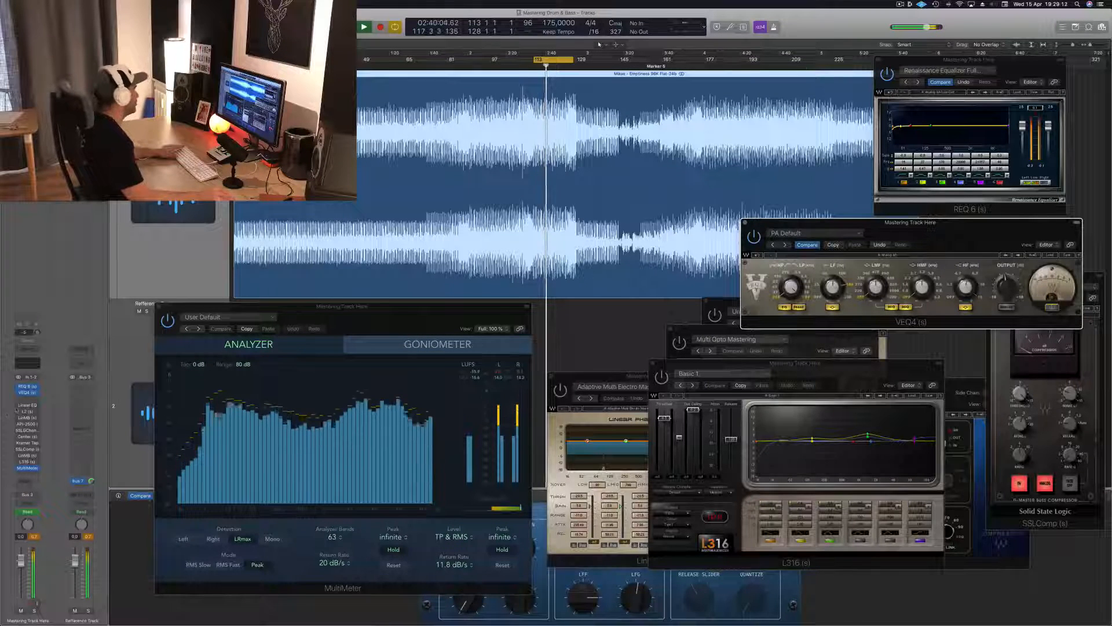
Bring in the Linear Phase EQ on the mastering track, compare the sound with it bypassed and active, and close its window.
{"action": "left_click", "coordinate": [28, 406]}
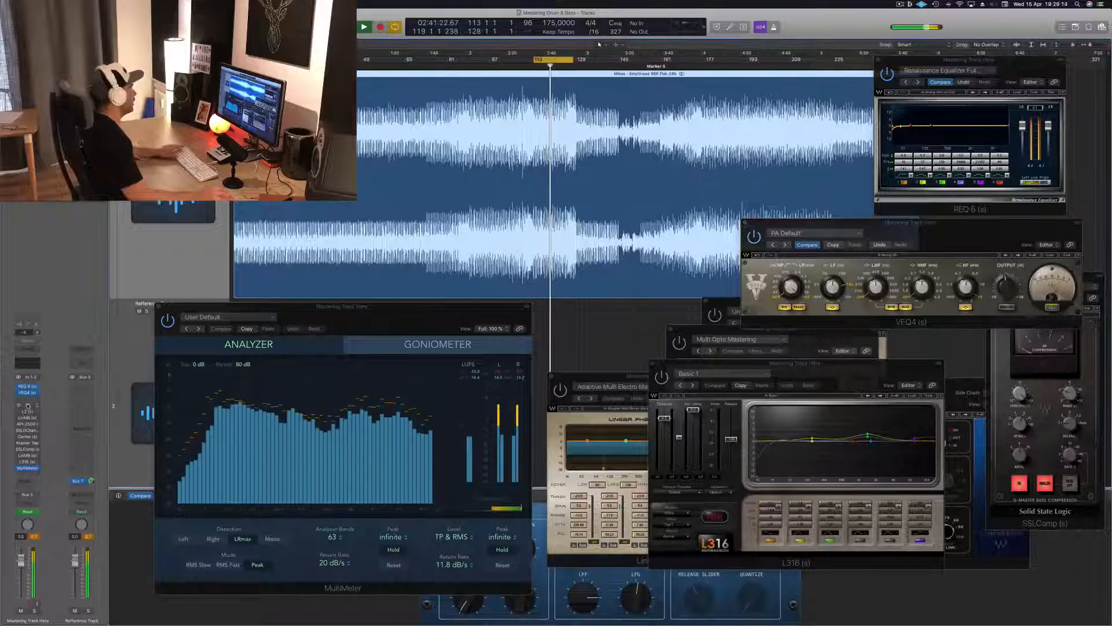
{"action": "left_click_drag", "start_coordinate": [385, 43], "coordinate": [709, 166]}
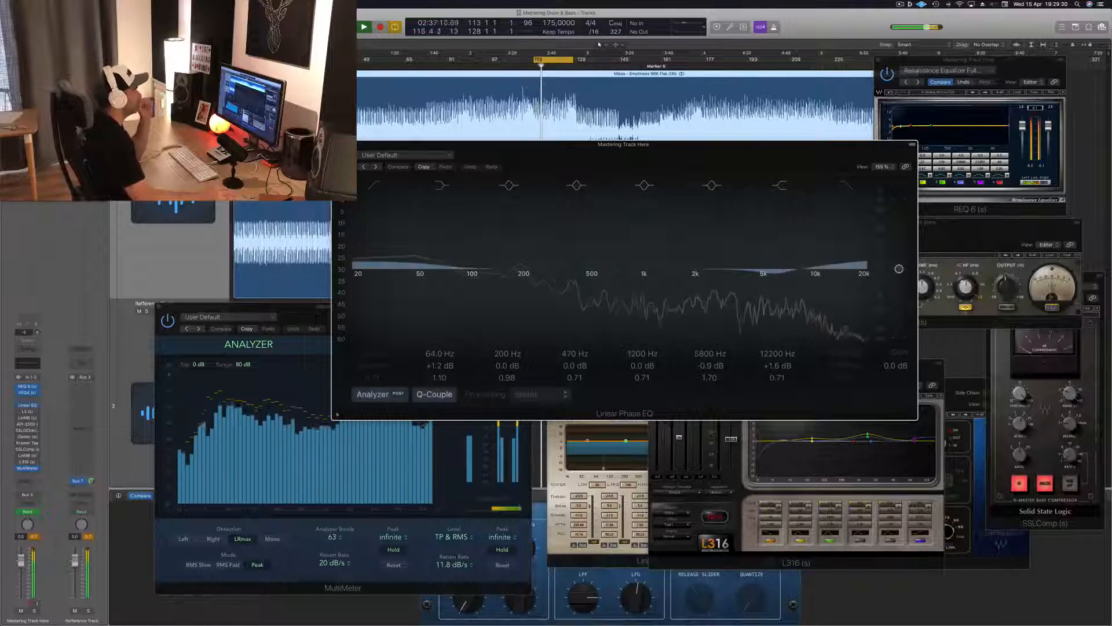
{"action": "left_click_drag", "start_coordinate": [663, 156], "coordinate": [536, 188]}
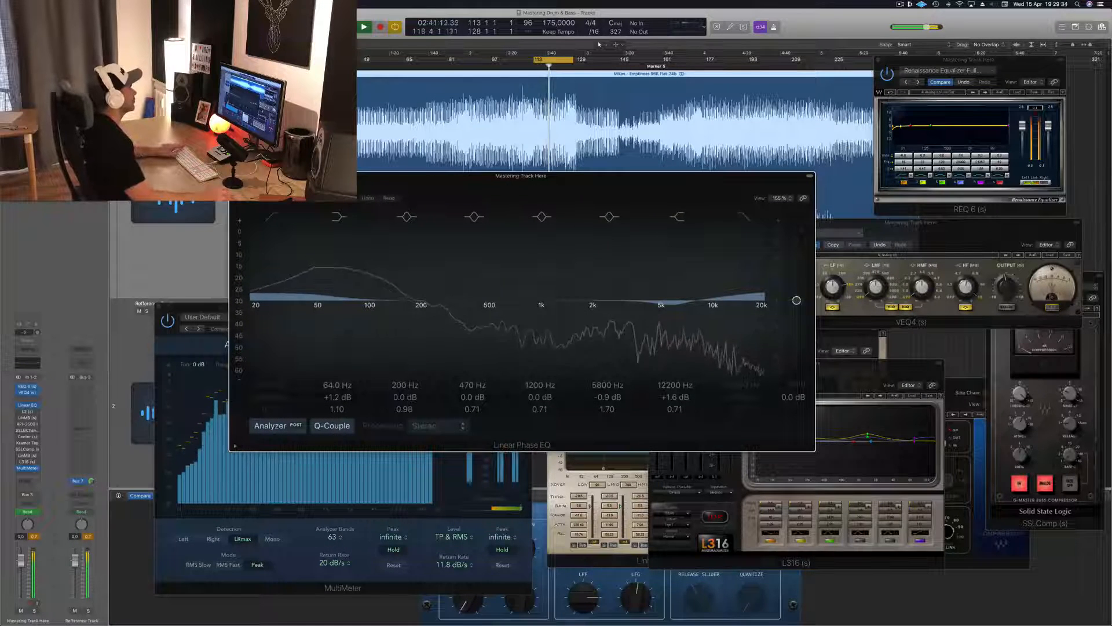
{"action": "left_click", "coordinate": [242, 189]}
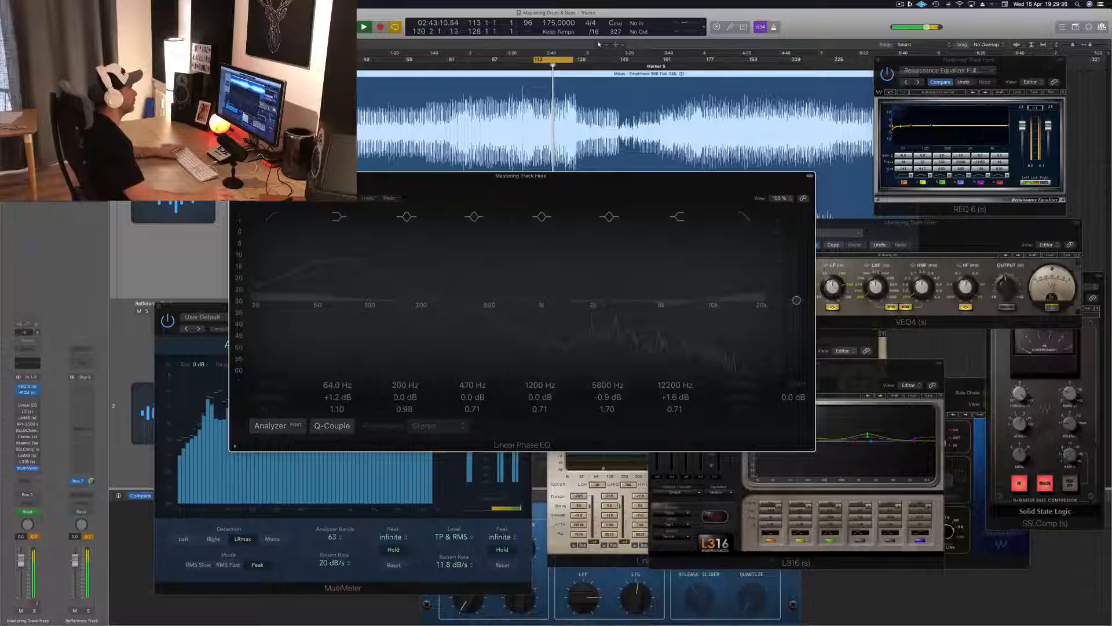
{"action": "left_click", "coordinate": [243, 190]}
{"action": "left_click_drag", "start_coordinate": [533, 195], "coordinate": [579, 232]}
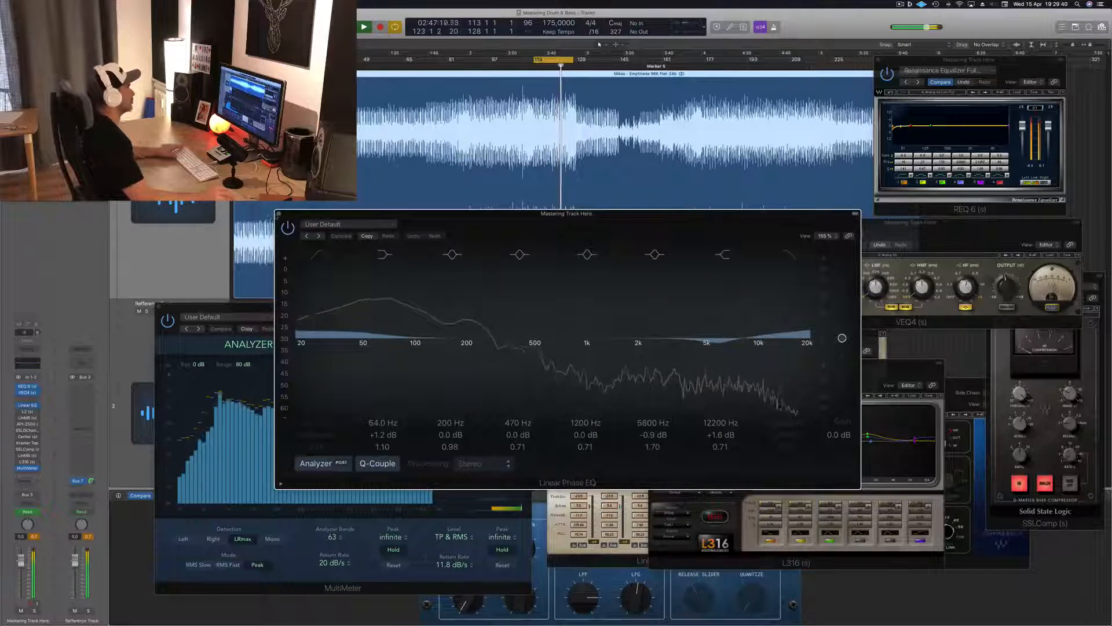
{"action": "left_click", "coordinate": [278, 214]}
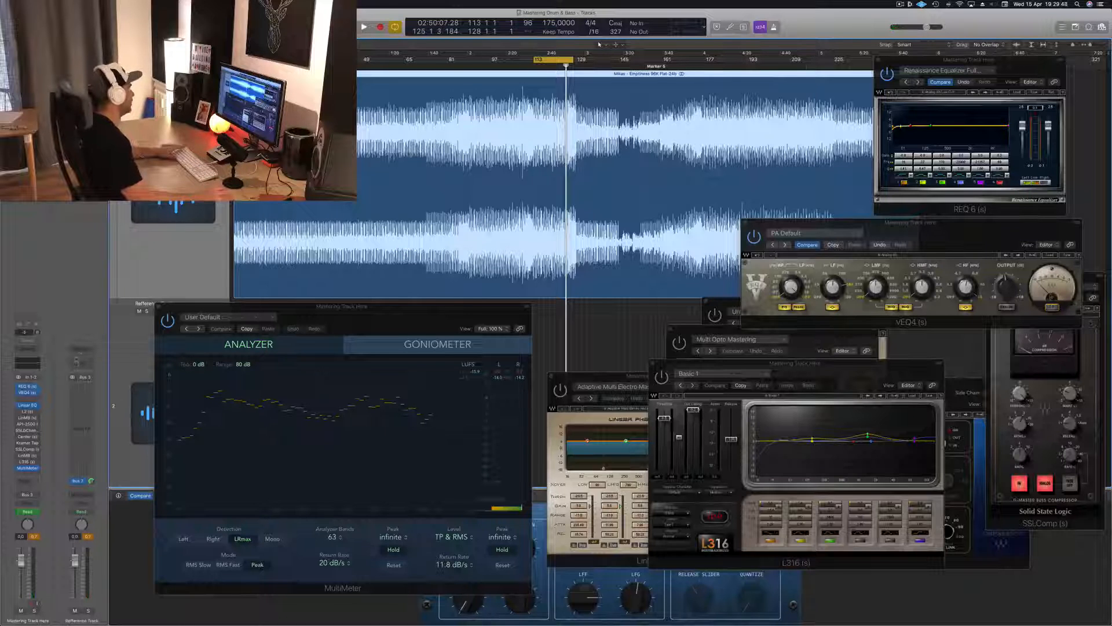
Resume loop playback and close the MultiMeter window.
{"action": "key", "text": "space"}
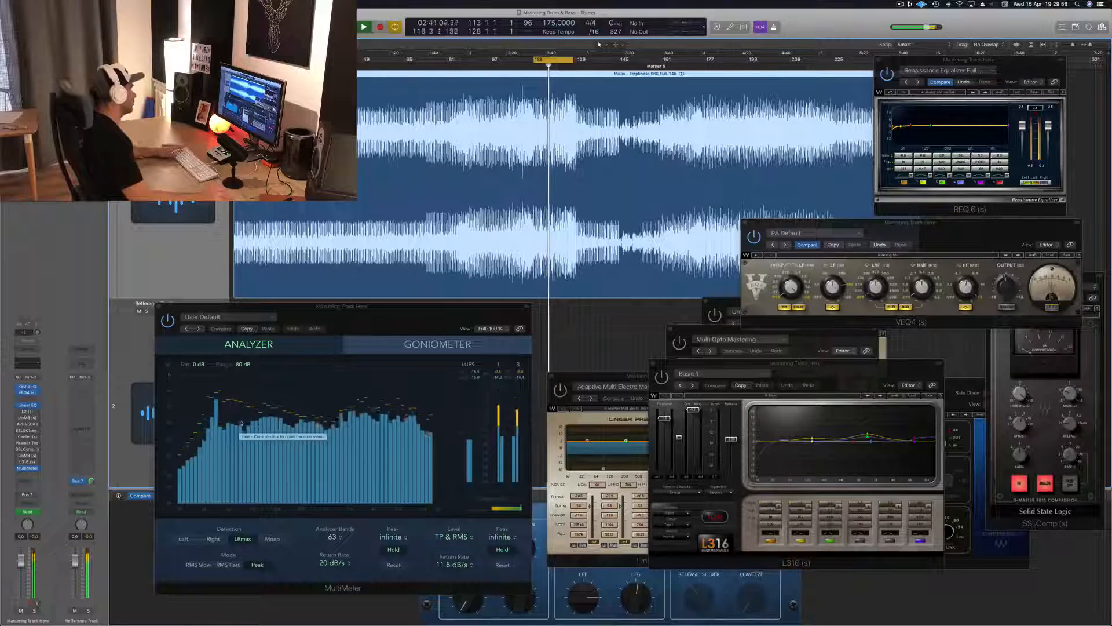
{"action": "left_click_drag", "start_coordinate": [384, 327], "coordinate": [359, 333]}
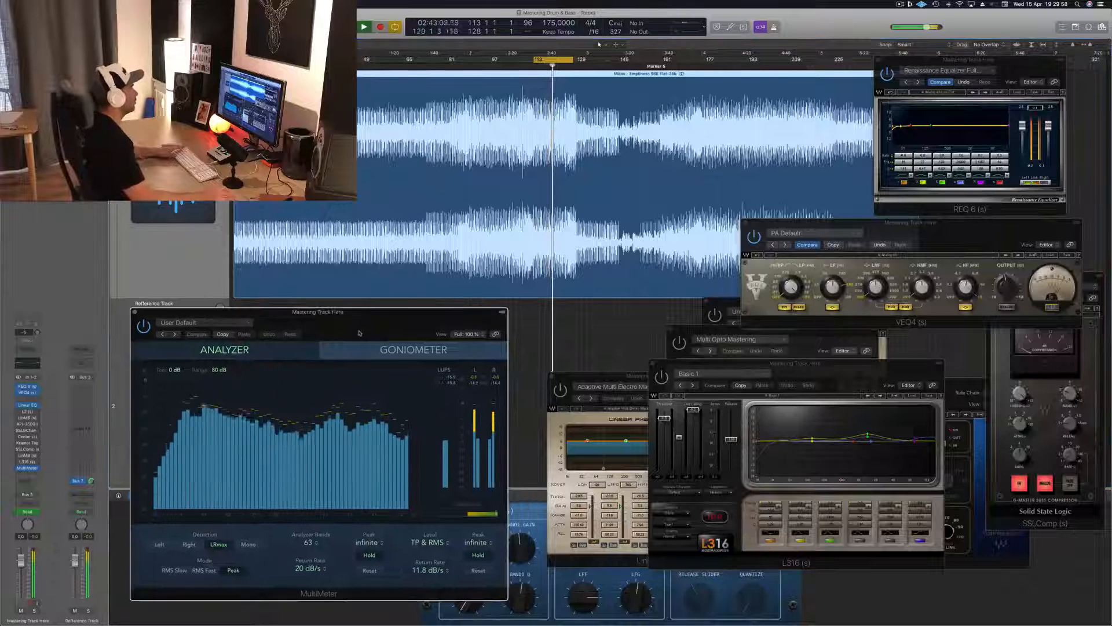
{"action": "left_click", "coordinate": [134, 312]}
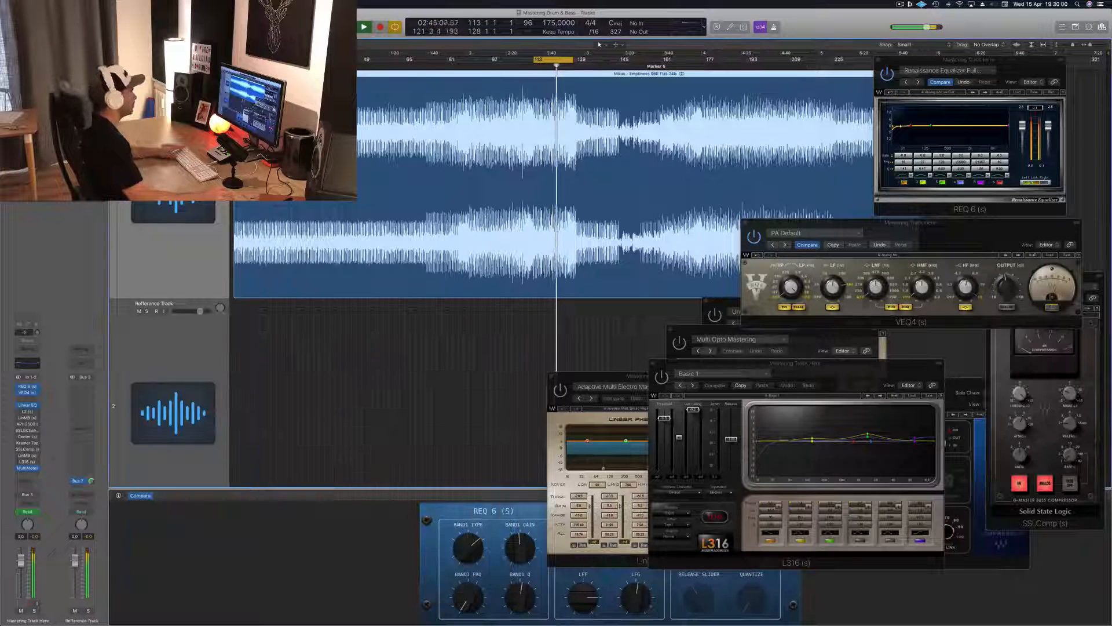
Extend the start of the playback loop back to bar 89 and restart playback from there.
{"action": "left_click_drag", "start_coordinate": [532, 61], "coordinate": [469, 70]}
{"action": "key", "text": "space"}
{"action": "key", "text": "space"}
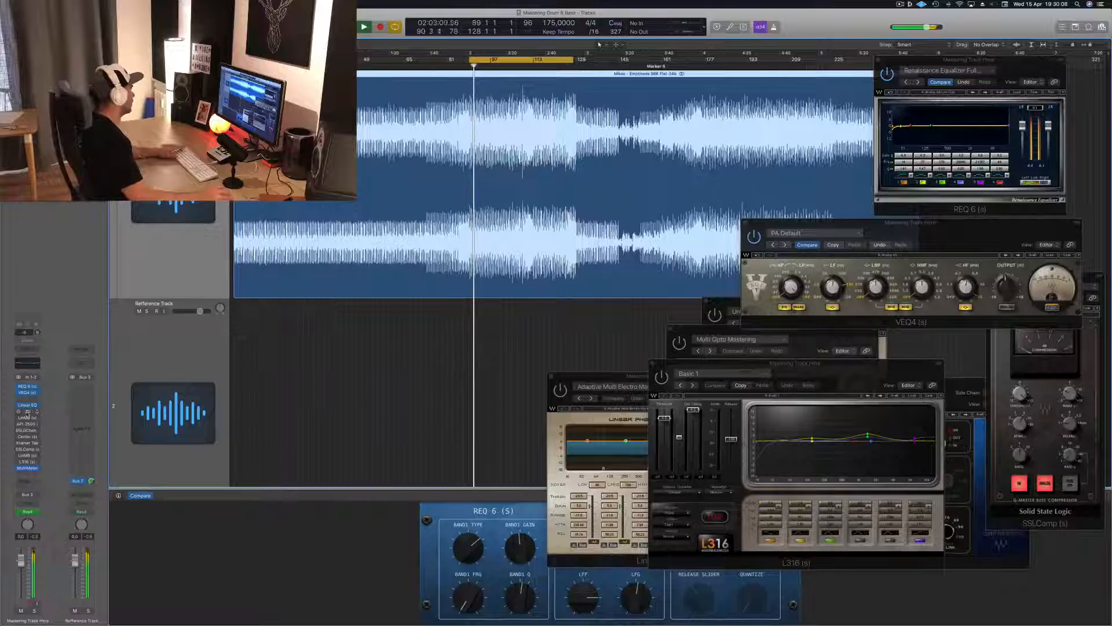
Open the L2 Ultramaximizer on the mastering track, switch it on, and place its window just below VEQ4.
{"action": "left_click", "coordinate": [28, 412]}
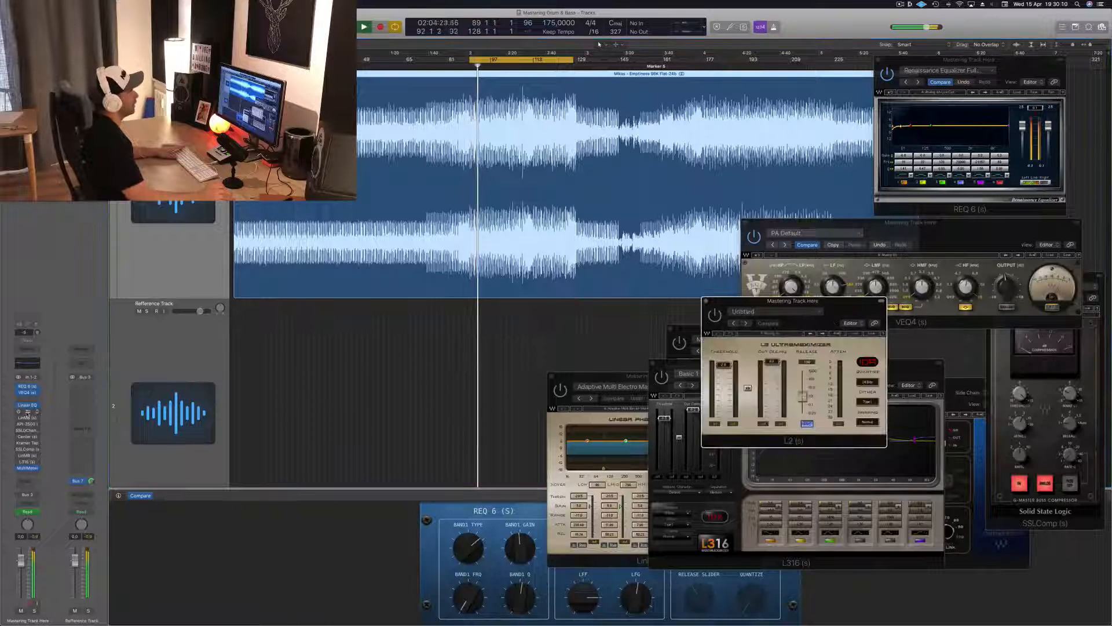
{"action": "left_click_drag", "start_coordinate": [847, 306], "coordinate": [880, 340]}
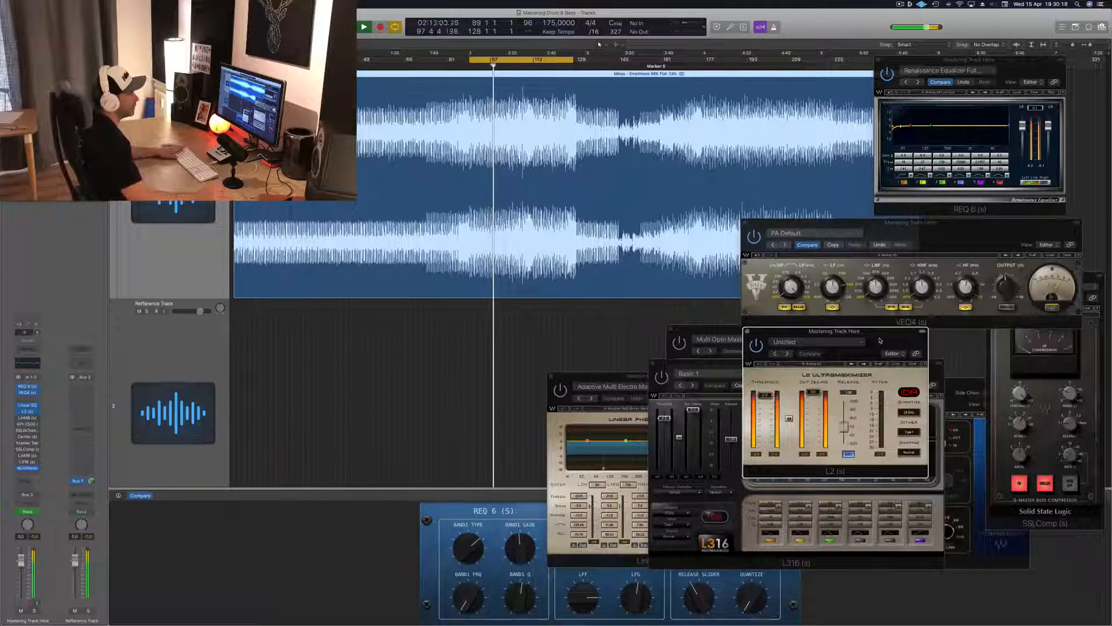
{"action": "left_click_drag", "start_coordinate": [880, 340], "coordinate": [880, 344]}
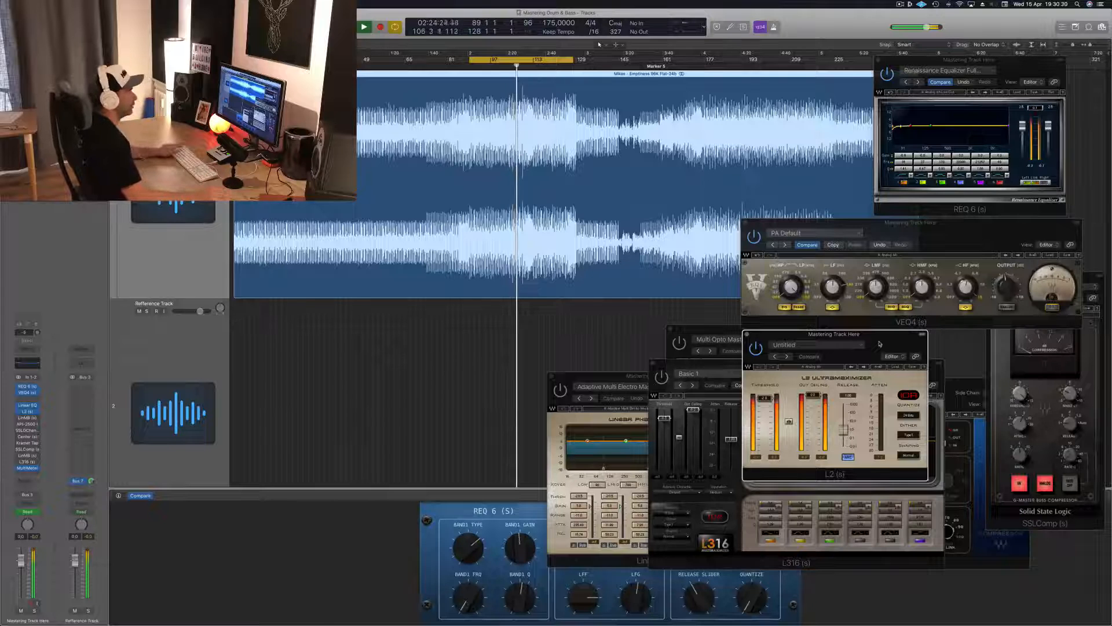
{"action": "left_click_drag", "start_coordinate": [880, 344], "coordinate": [877, 345]}
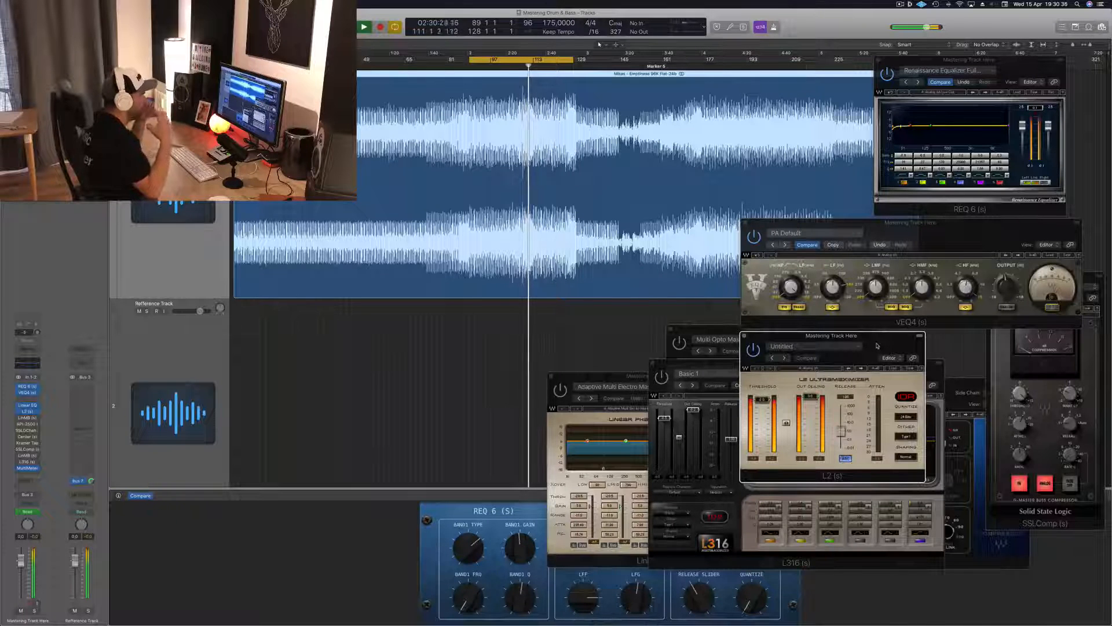
{"action": "left_click_drag", "start_coordinate": [877, 345], "coordinate": [880, 347]}
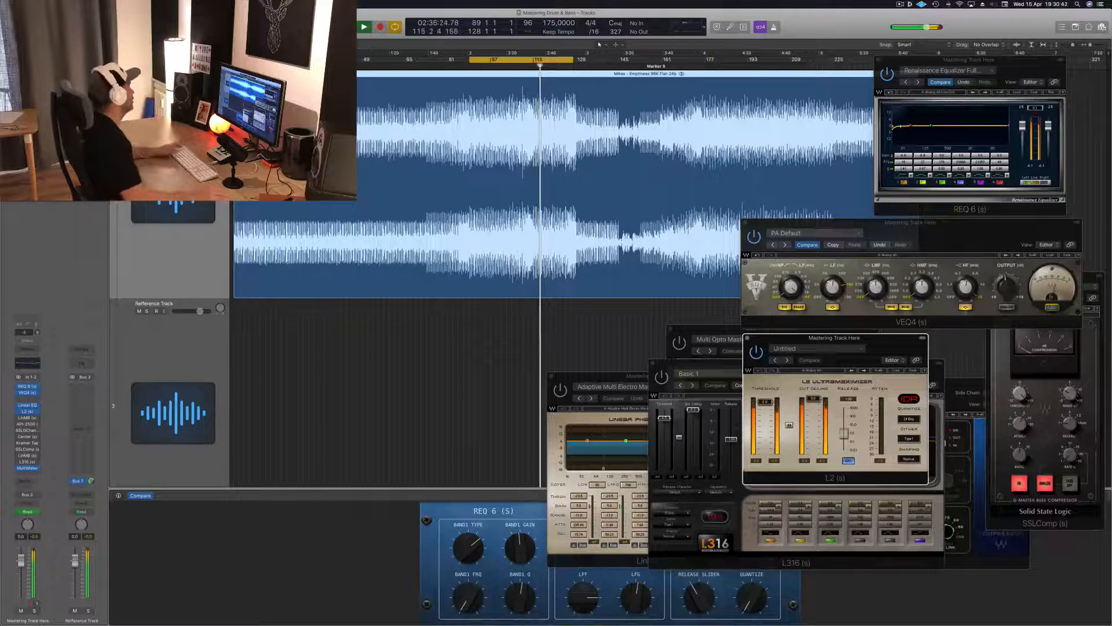
Open the LinMB multiband compressor on the mastering track, switch it on, and place its window over the L2 and VEQ4 windows.
{"action": "left_click", "coordinate": [28, 417]}
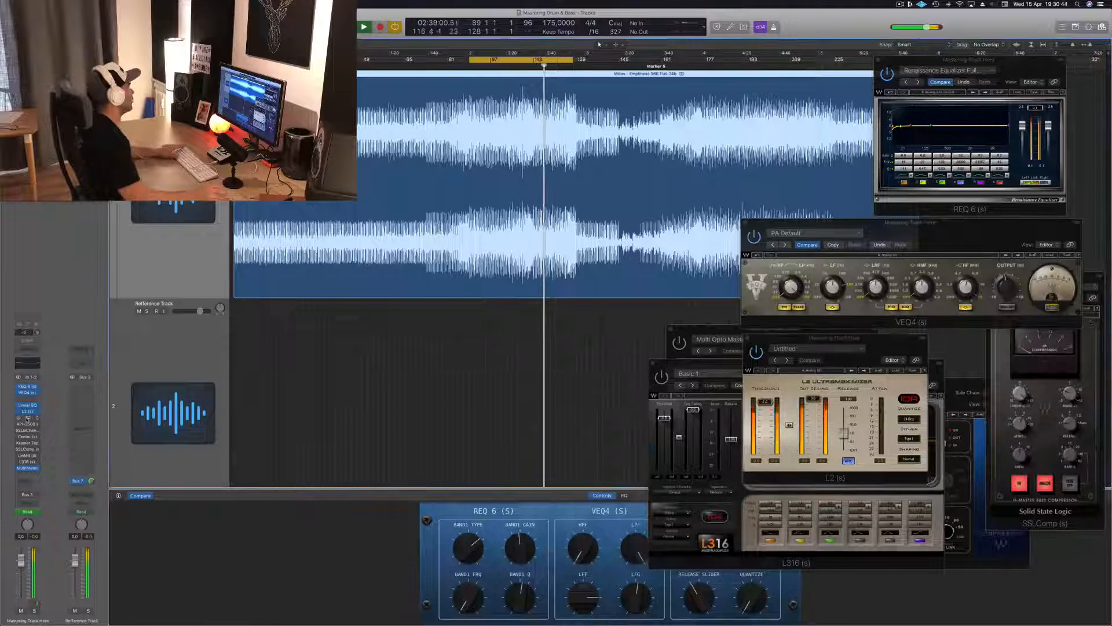
{"action": "left_click", "coordinate": [27, 418]}
{"action": "left_click_drag", "start_coordinate": [674, 376], "coordinate": [880, 232]}
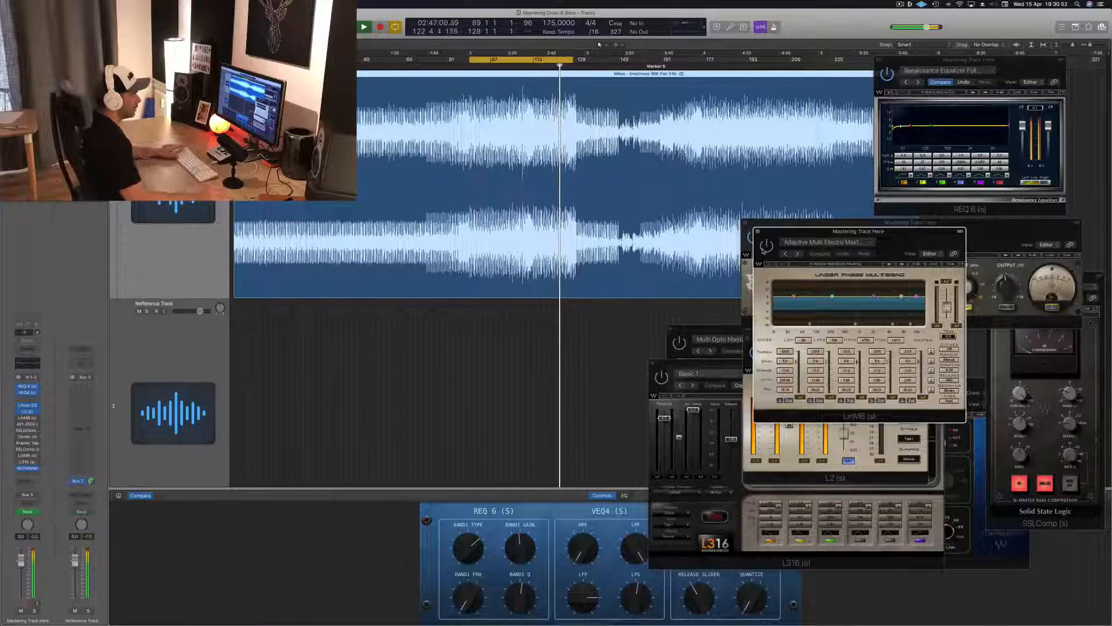
{"action": "mouse_move", "coordinate": [873, 240]}
{"action": "left_mouse_down"}
{"action": "mouse_move", "coordinate": [850, 245]}
{"action": "mouse_move", "coordinate": [893, 244]}
{"action": "left_mouse_up"}
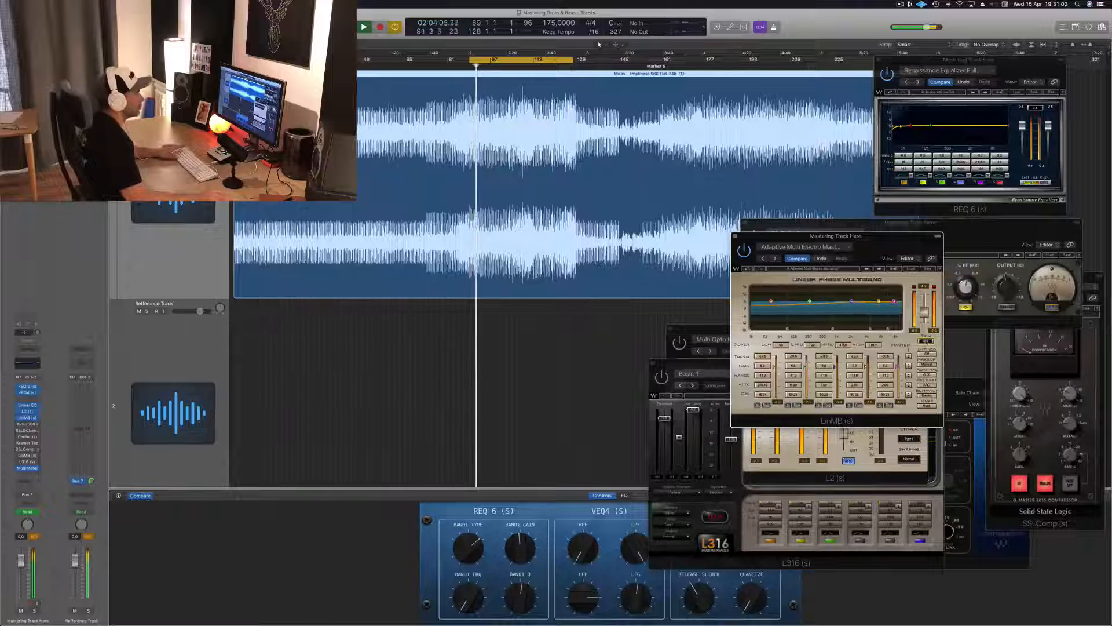
{"action": "left_click_drag", "start_coordinate": [882, 245], "coordinate": [884, 246]}
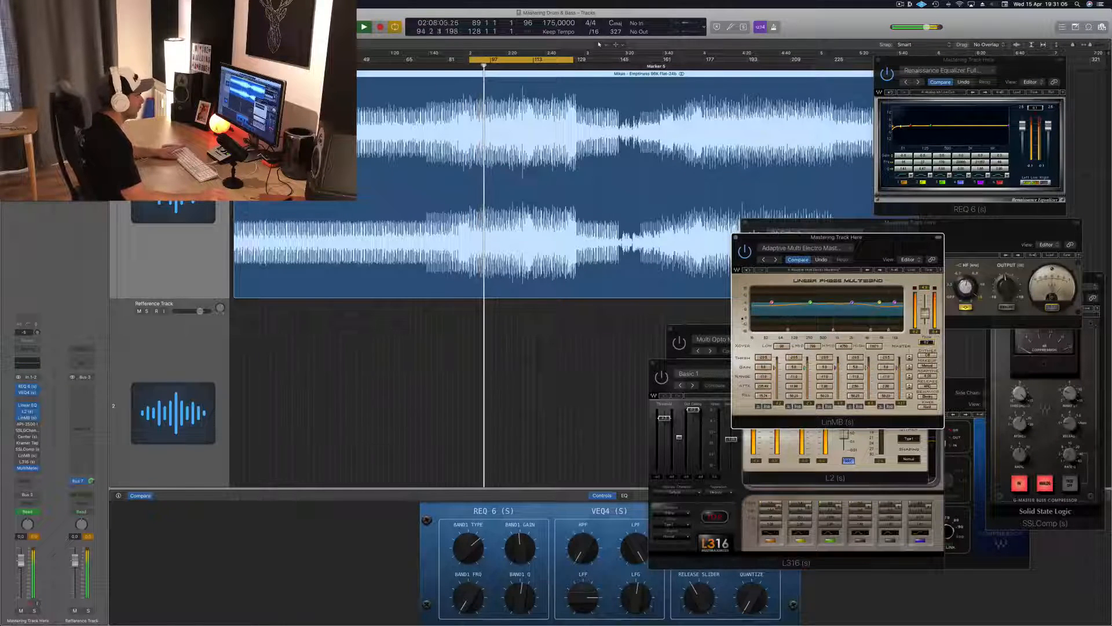
Audition the lowest band of LinMB with its bypass and solo controls, and move the plug-in window down below VEQ4.
{"action": "left_click", "coordinate": [766, 407]}
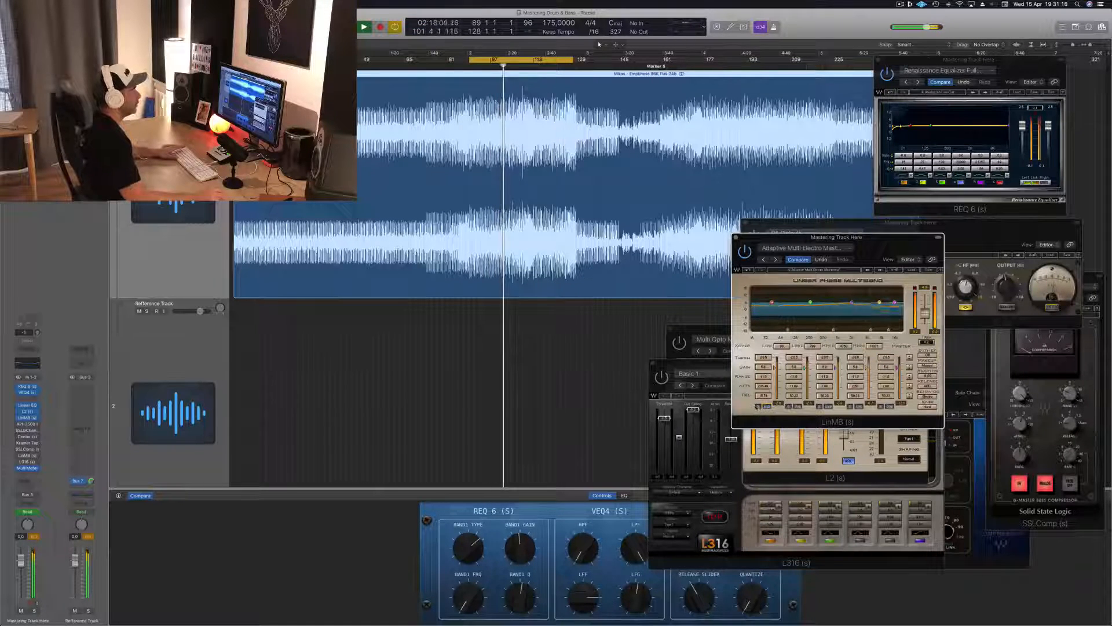
{"action": "left_click", "coordinate": [758, 406]}
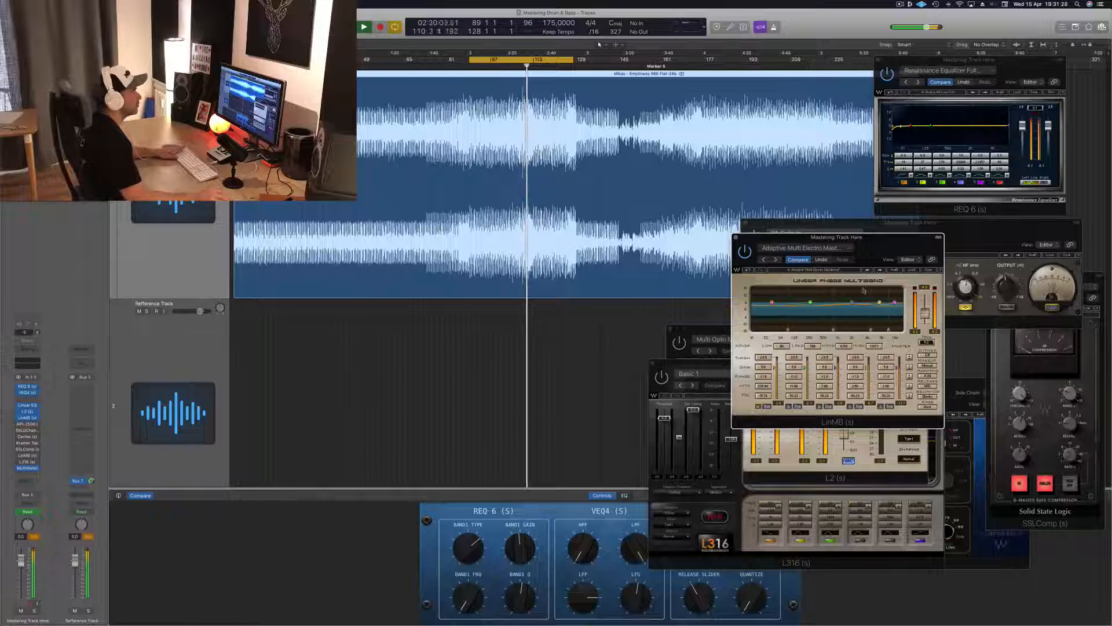
{"action": "left_click_drag", "start_coordinate": [912, 238], "coordinate": [901, 317]}
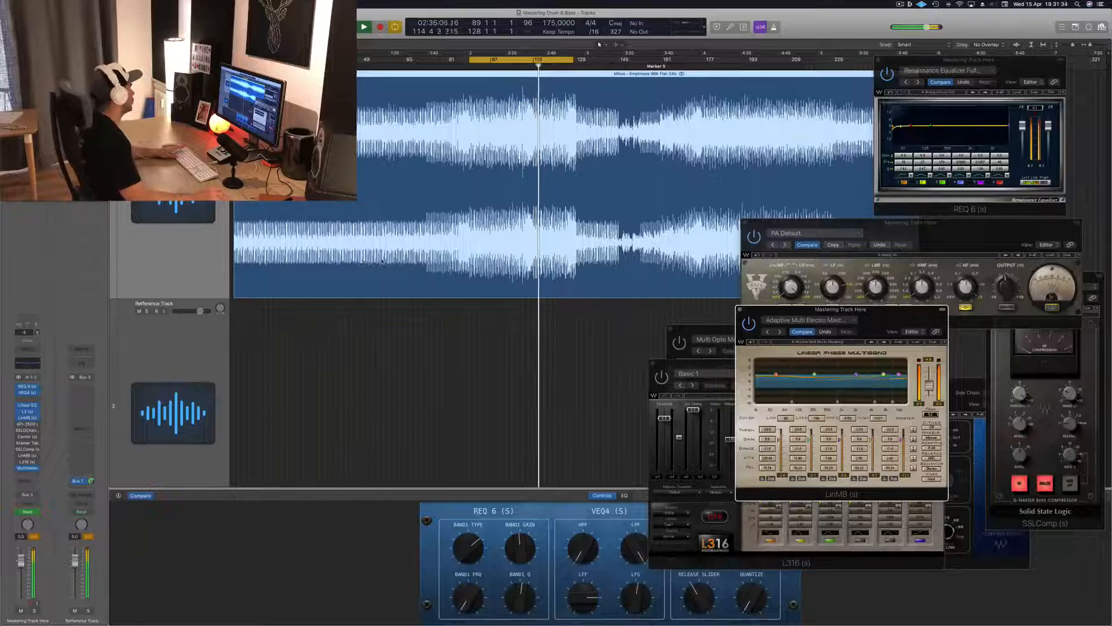
Bring in the API-2500 compressor on the mastering track, audition it during loop playback, and close its window.
{"action": "left_click", "coordinate": [28, 425]}
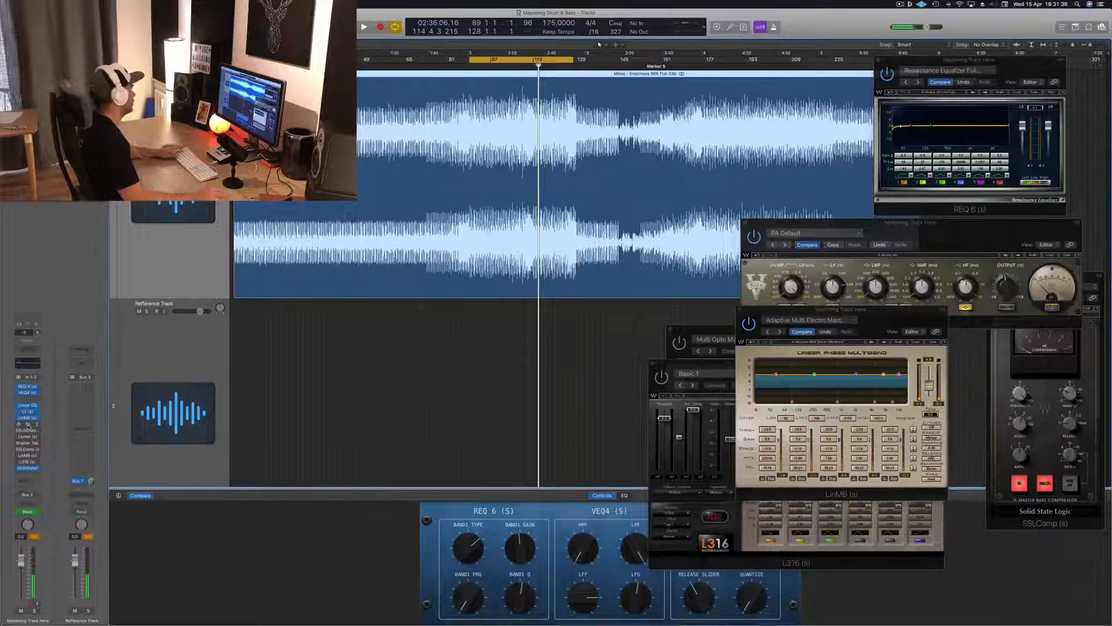
{"action": "left_click", "coordinate": [29, 425]}
{"action": "left_click_drag", "start_coordinate": [913, 384], "coordinate": [799, 317]}
{"action": "key", "text": "space"}
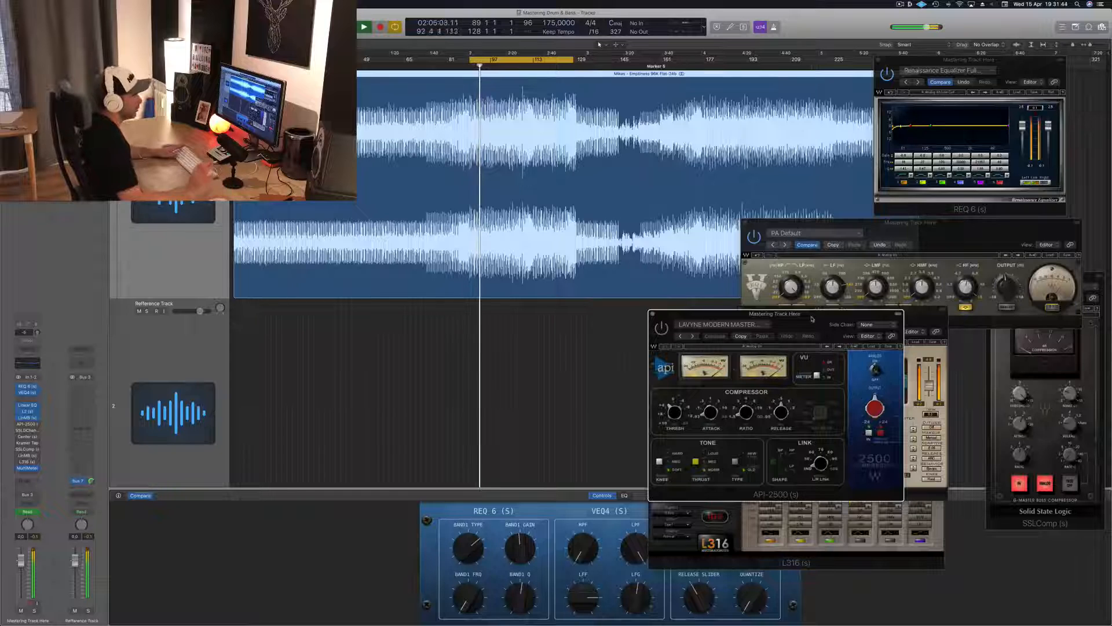
{"action": "left_click_drag", "start_coordinate": [812, 319], "coordinate": [810, 319]}
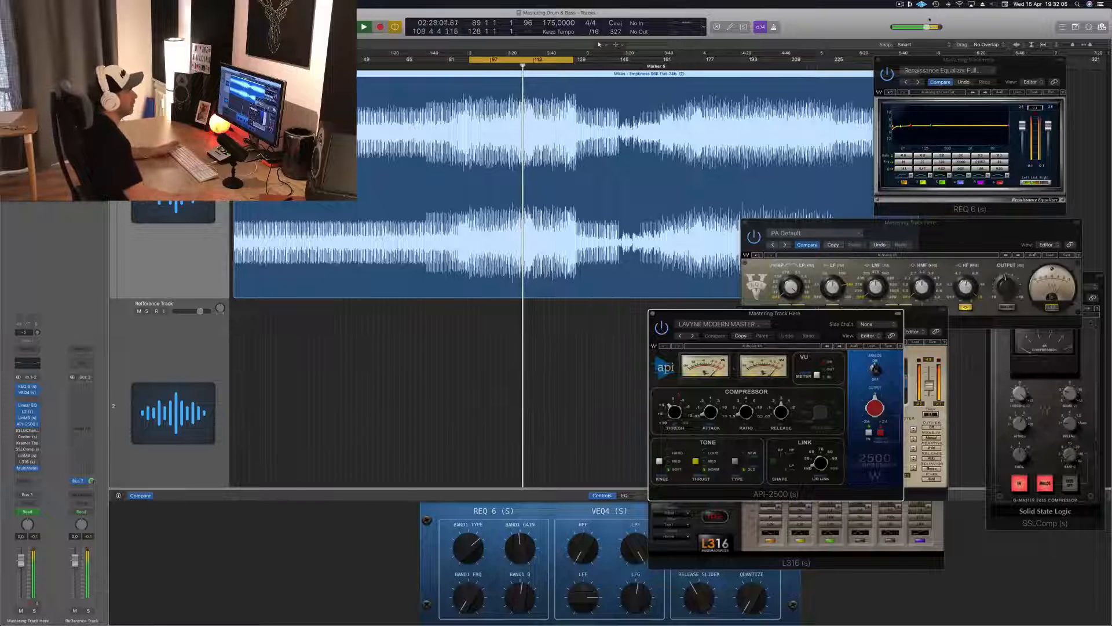
{"action": "left_click", "coordinate": [653, 314]}
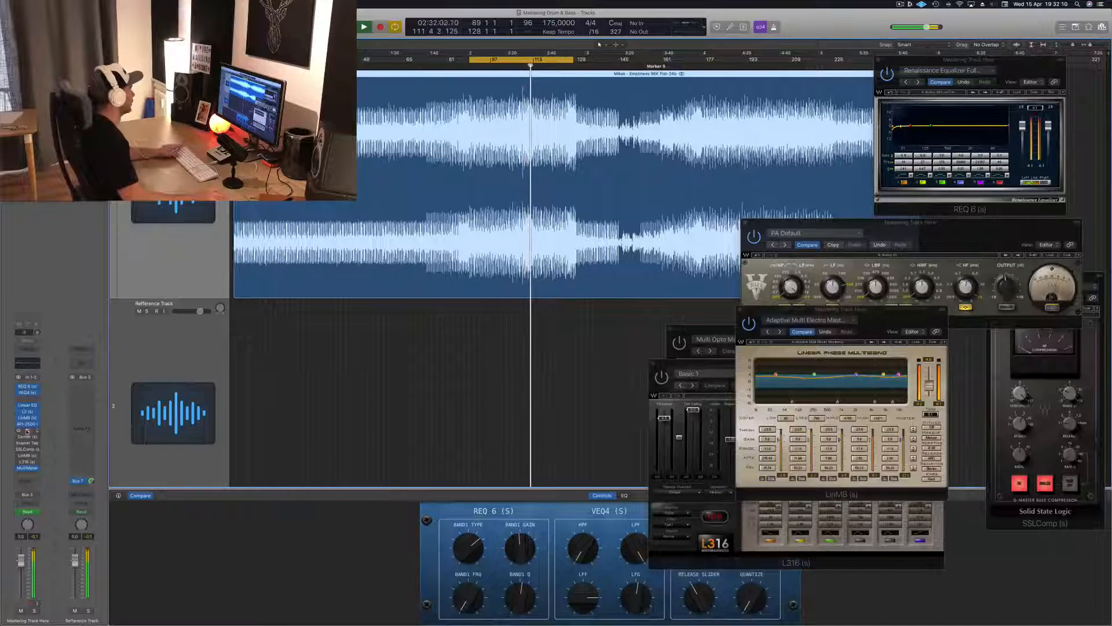
Bring in the SSLGChannel on the mastering track, place its window beside VEQ4 and LinMB, and restart the playback loop.
{"action": "left_click", "coordinate": [28, 431]}
{"action": "left_click_drag", "start_coordinate": [24, 288], "coordinate": [569, 429]}
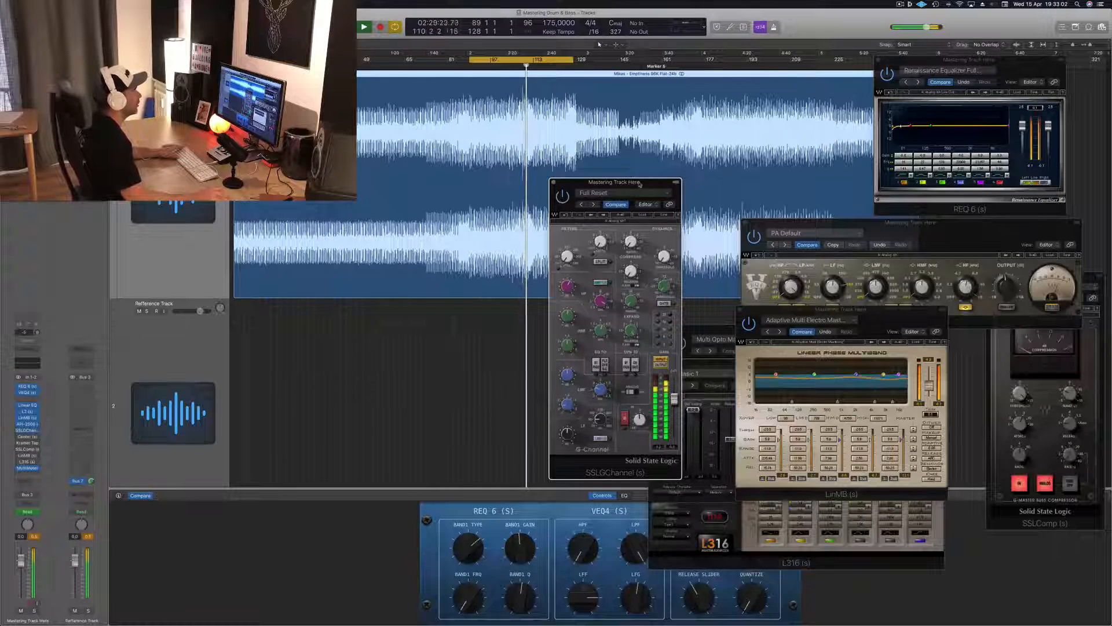
{"action": "left_click_drag", "start_coordinate": [640, 184], "coordinate": [704, 176]}
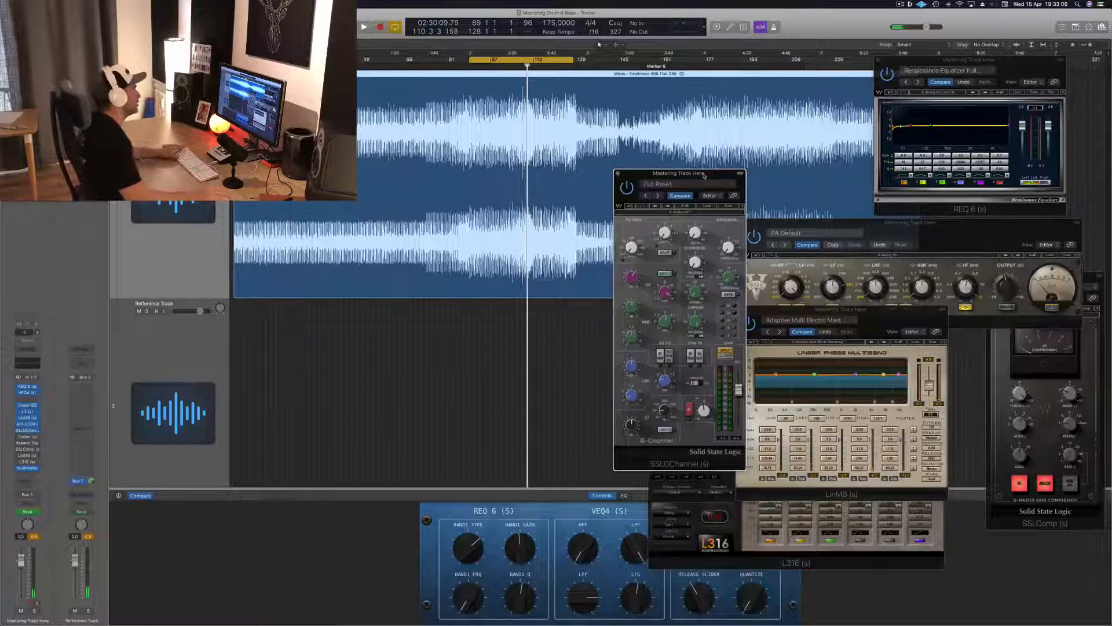
{"action": "left_click_drag", "start_coordinate": [704, 176], "coordinate": [698, 173]}
{"action": "key", "text": "space"}
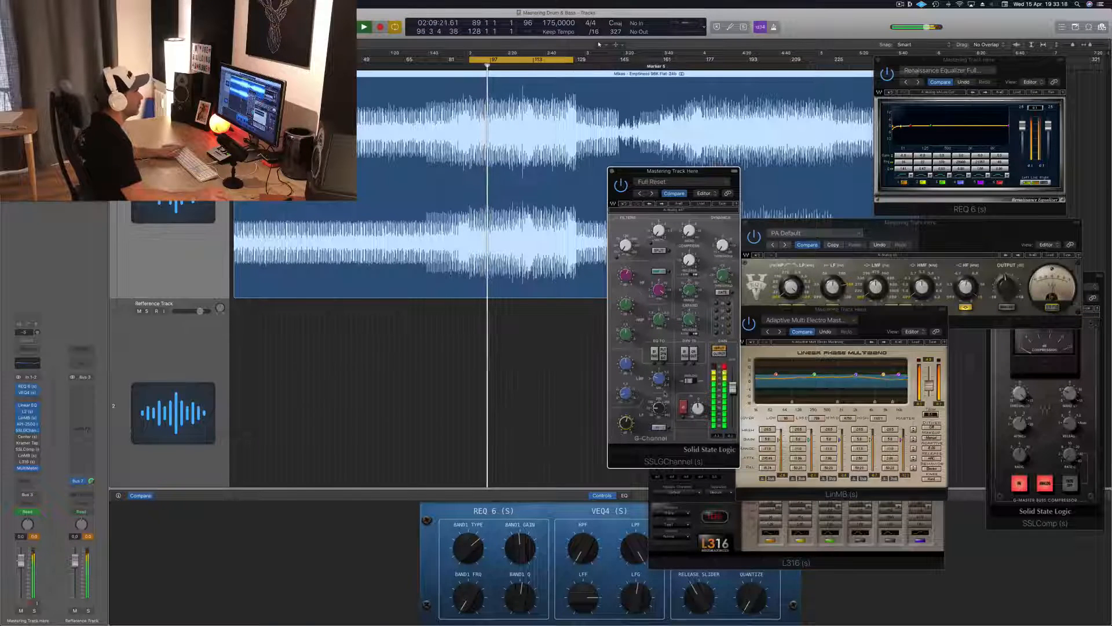
{"action": "key", "text": "space"}
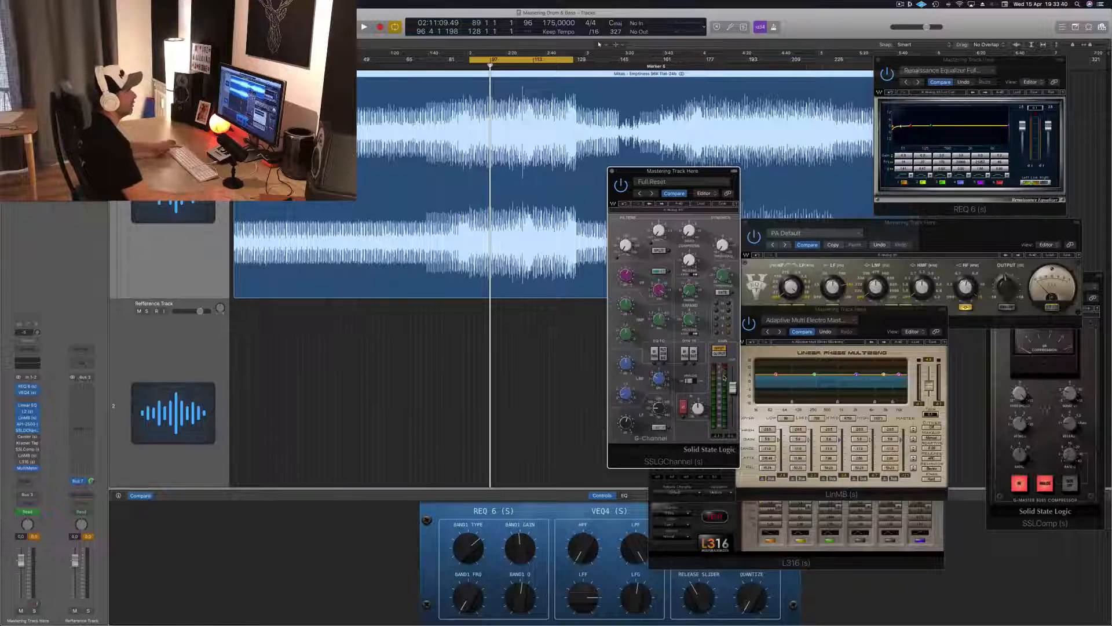
{"action": "key", "text": "space"}
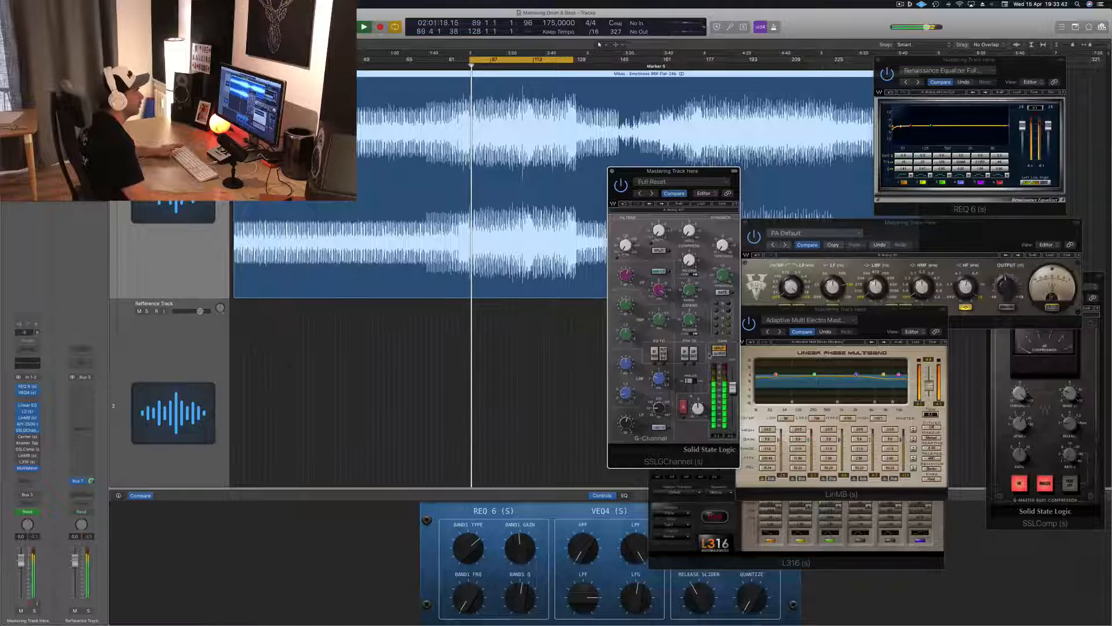
Compare the sound with SSLGChannel bypassed and active, and place its window over LinMB.
{"action": "left_click_drag", "start_coordinate": [691, 169], "coordinate": [783, 223]}
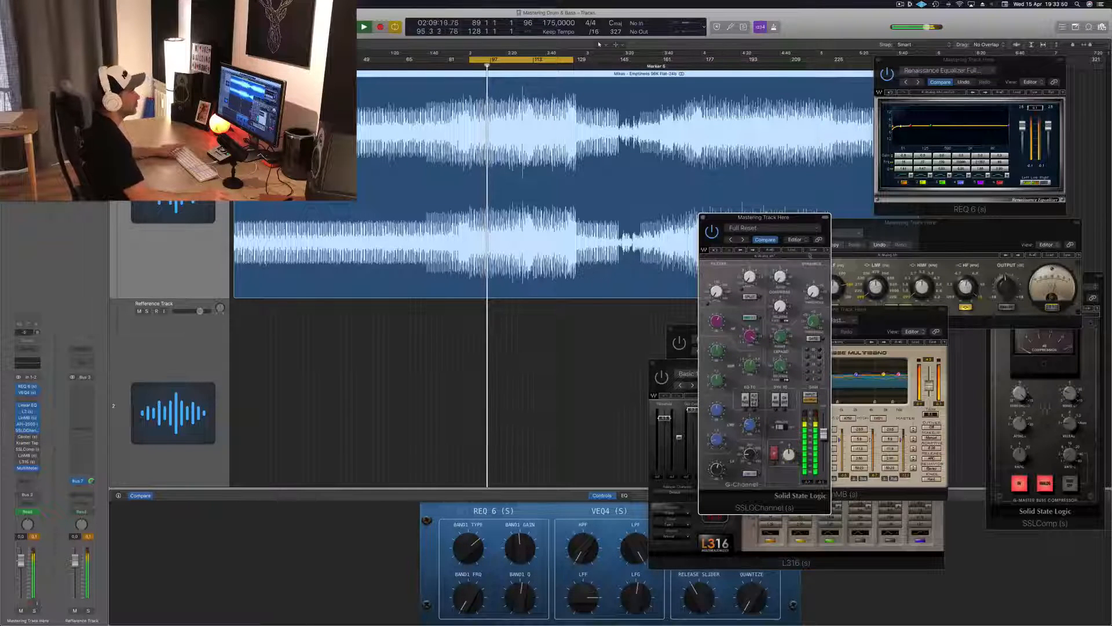
{"action": "left_click_drag", "start_coordinate": [788, 226], "coordinate": [1051, 260]}
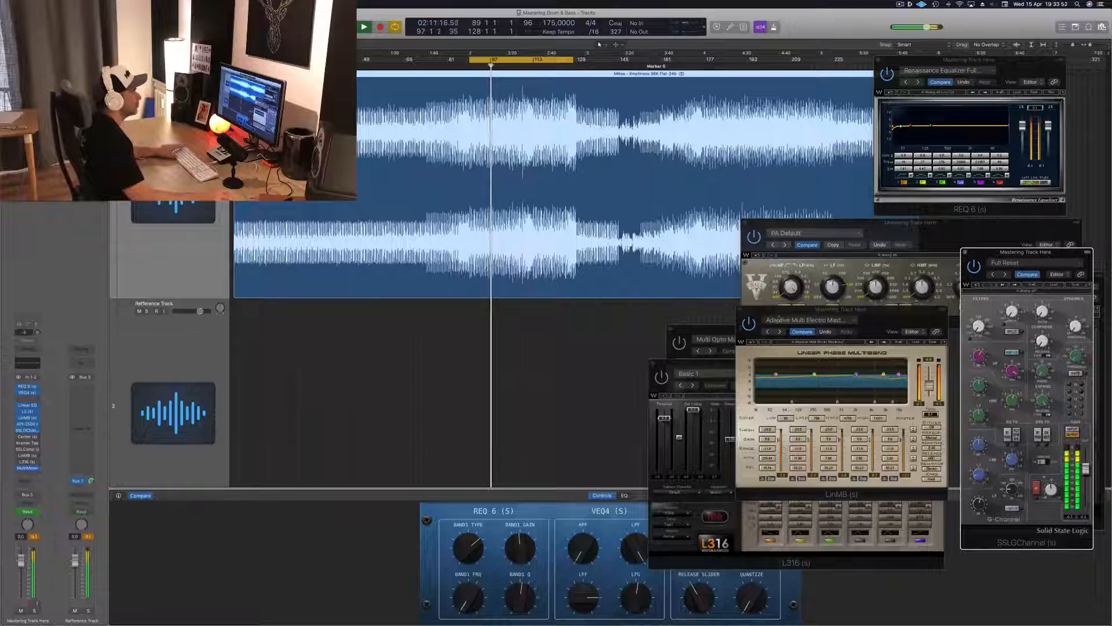
{"action": "left_click_drag", "start_coordinate": [876, 321], "coordinate": [850, 321]}
{"action": "left_click", "coordinate": [974, 269]}
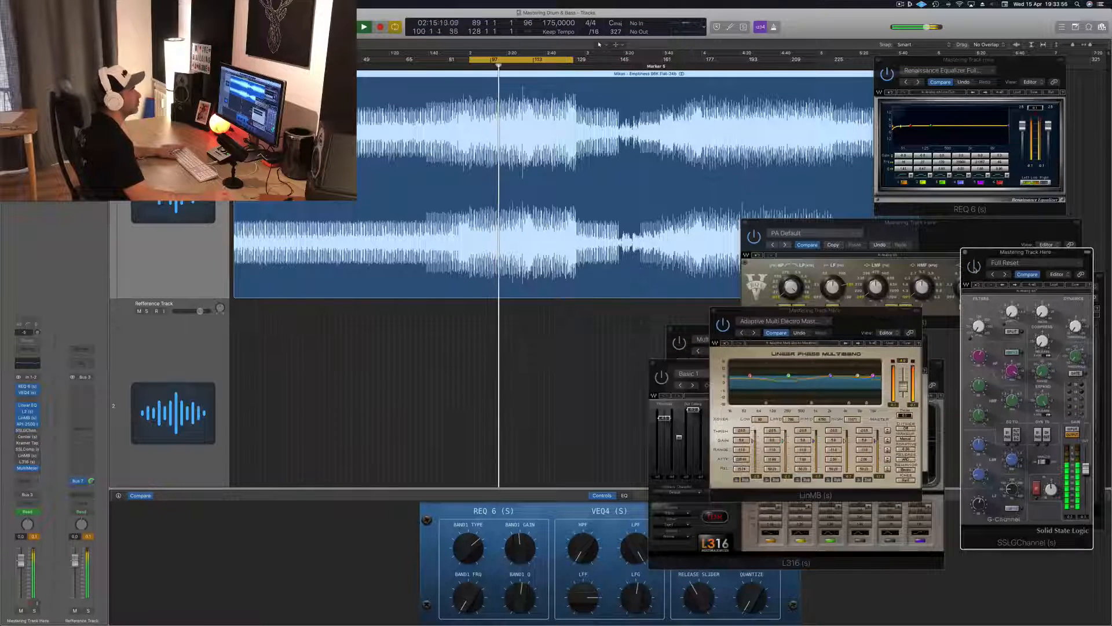
{"action": "left_click_drag", "start_coordinate": [979, 260], "coordinate": [765, 234]}
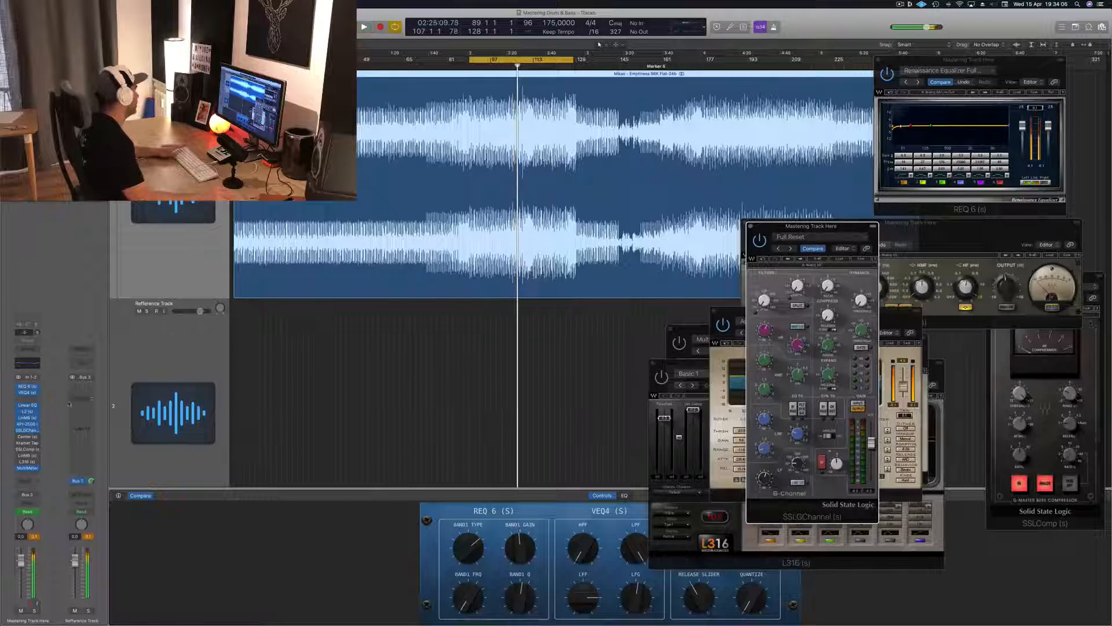
Open the Center plug-in on the mastering track, place its window beside SSLGChannel, and resume loop playback.
{"action": "left_click", "coordinate": [29, 438]}
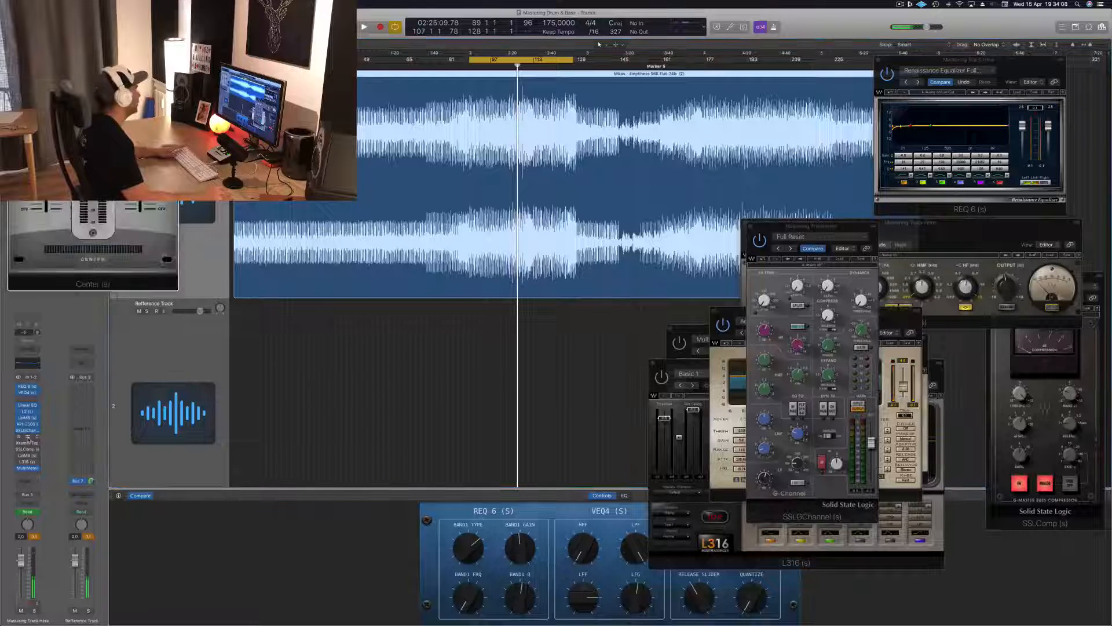
{"action": "left_click_drag", "start_coordinate": [134, 23], "coordinate": [766, 251]}
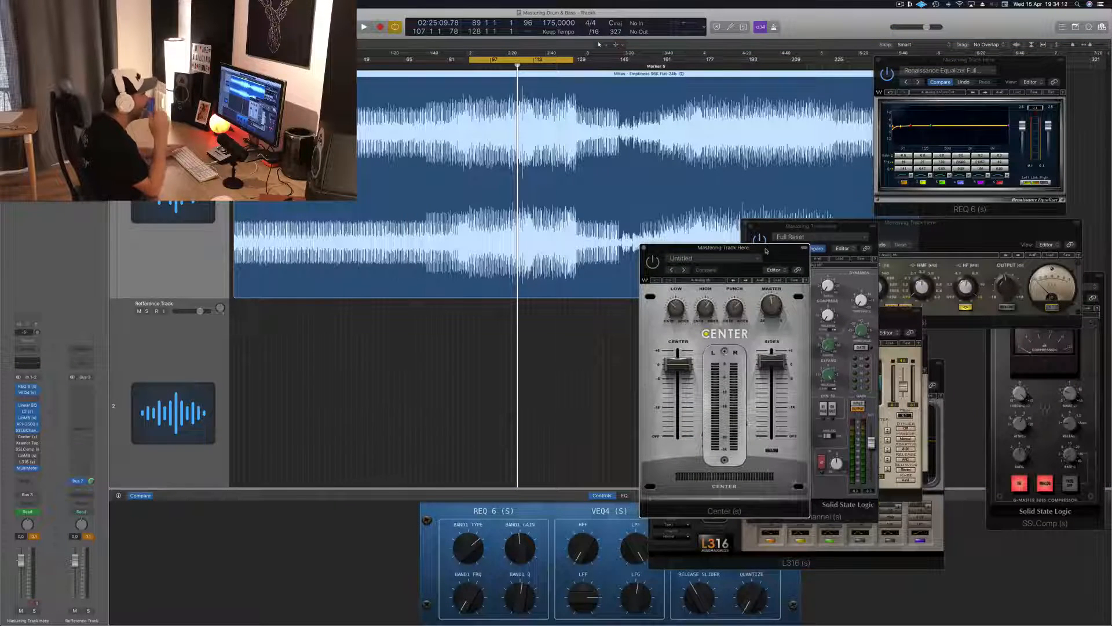
{"action": "key", "text": "space"}
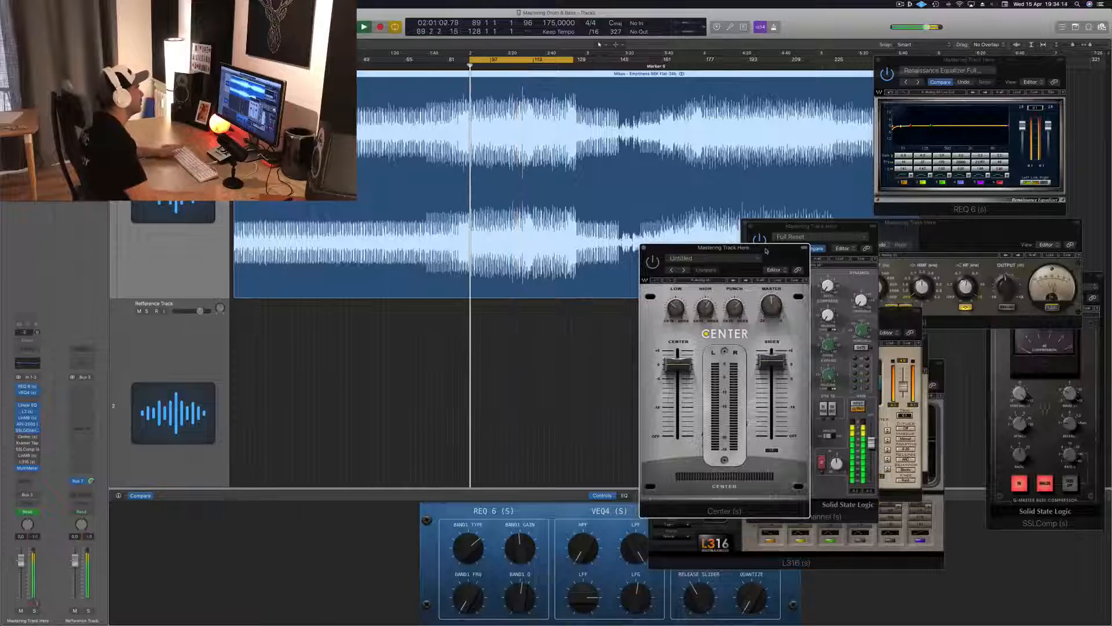
Switch on the Center plug-in, raise its Sides fader slightly while listening, and close its window.
{"action": "left_click_drag", "start_coordinate": [771, 362], "coordinate": [771, 363]}
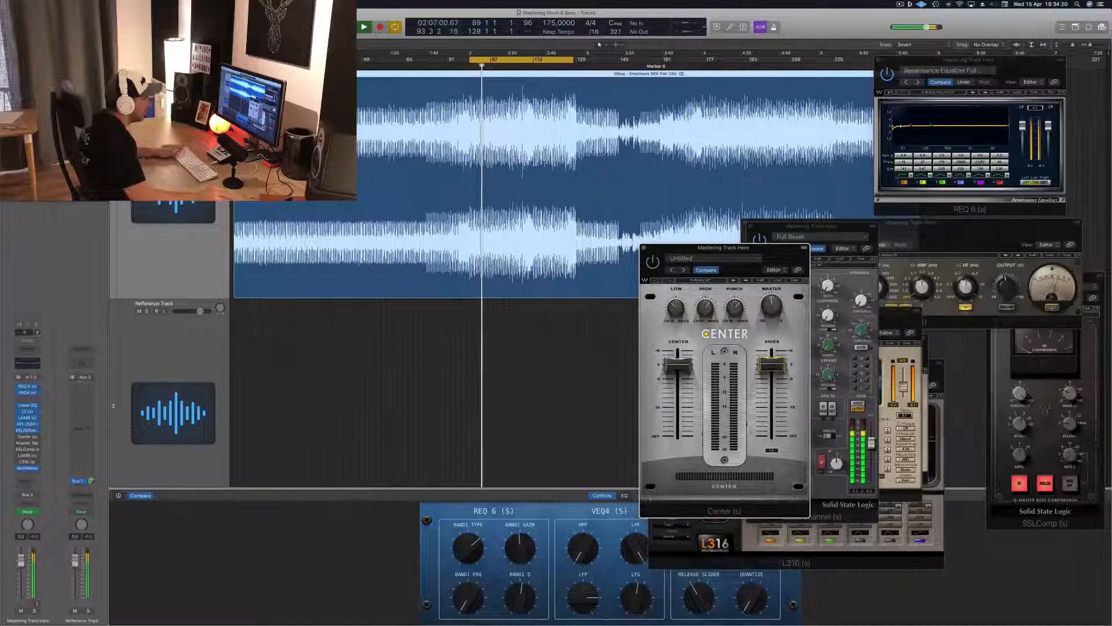
{"action": "left_click", "coordinate": [653, 262]}
{"action": "left_click_drag", "start_coordinate": [661, 250], "coordinate": [648, 245]}
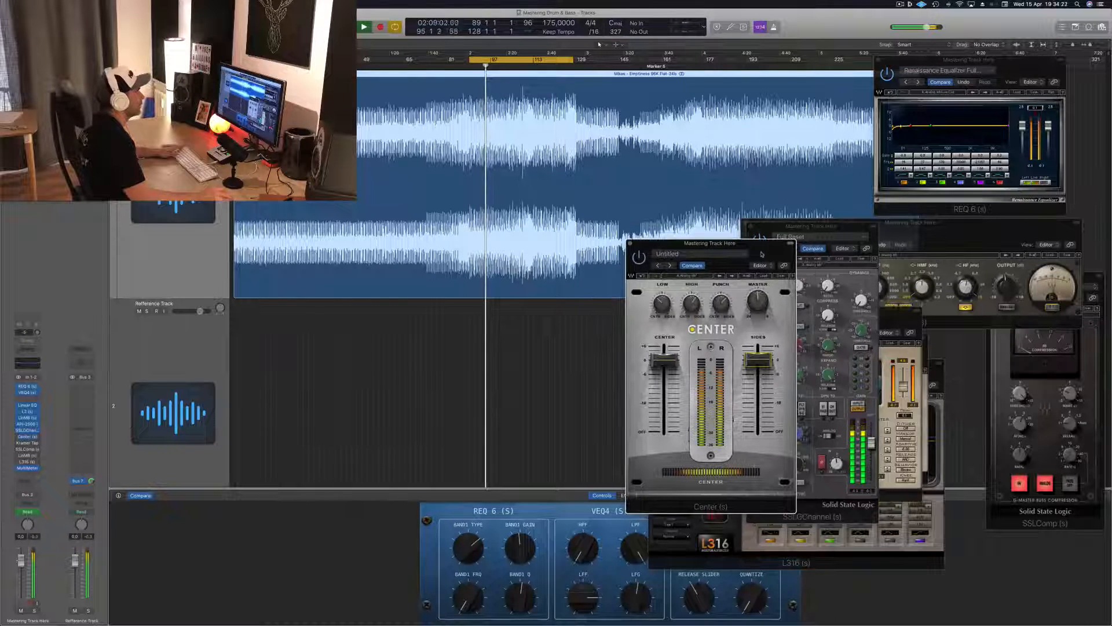
{"action": "left_click_drag", "start_coordinate": [758, 360], "coordinate": [758, 354]}
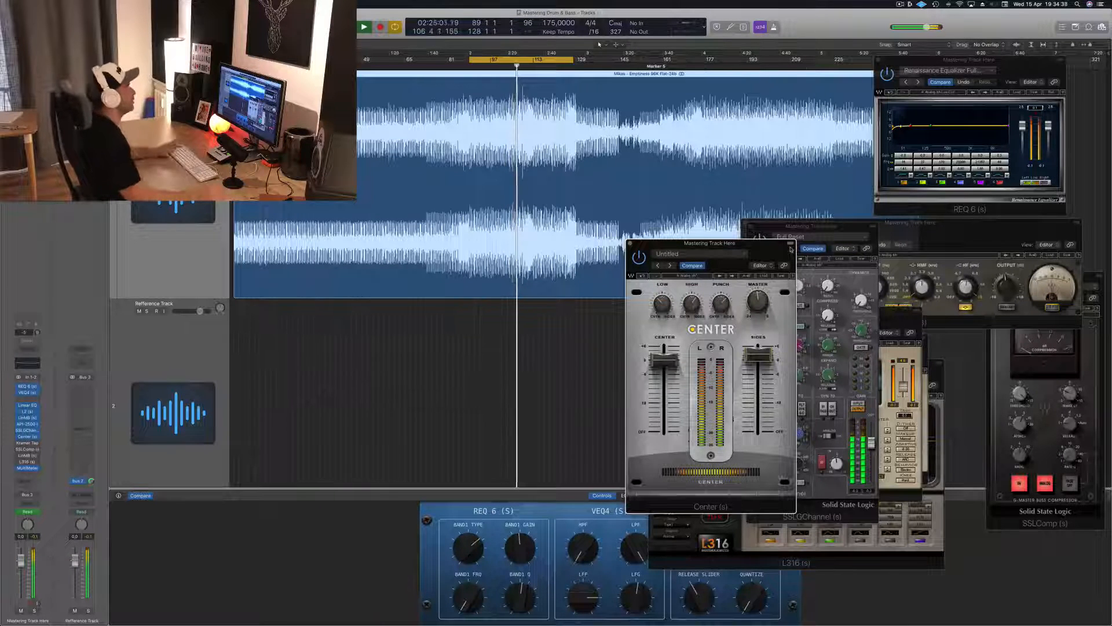
{"action": "key", "text": "super+w"}
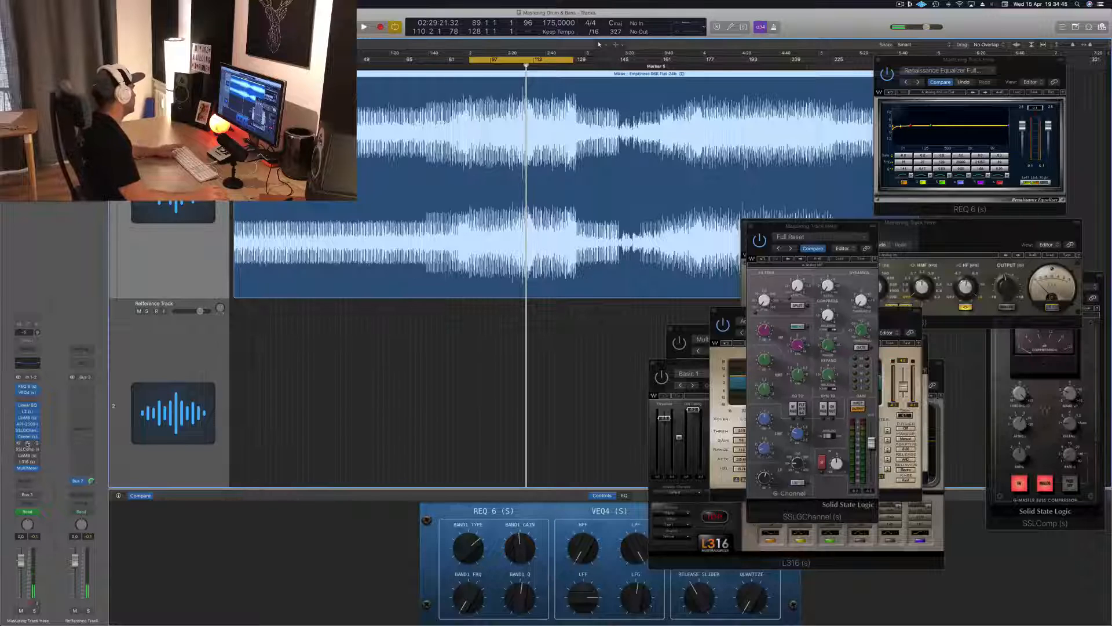
Bring in the Kramer Tape on the mastering track, audition it in the playback loop, and place its window over SSLGChannel.
{"action": "left_click", "coordinate": [28, 444]}
{"action": "left_click_drag", "start_coordinate": [202, 27], "coordinate": [857, 254]}
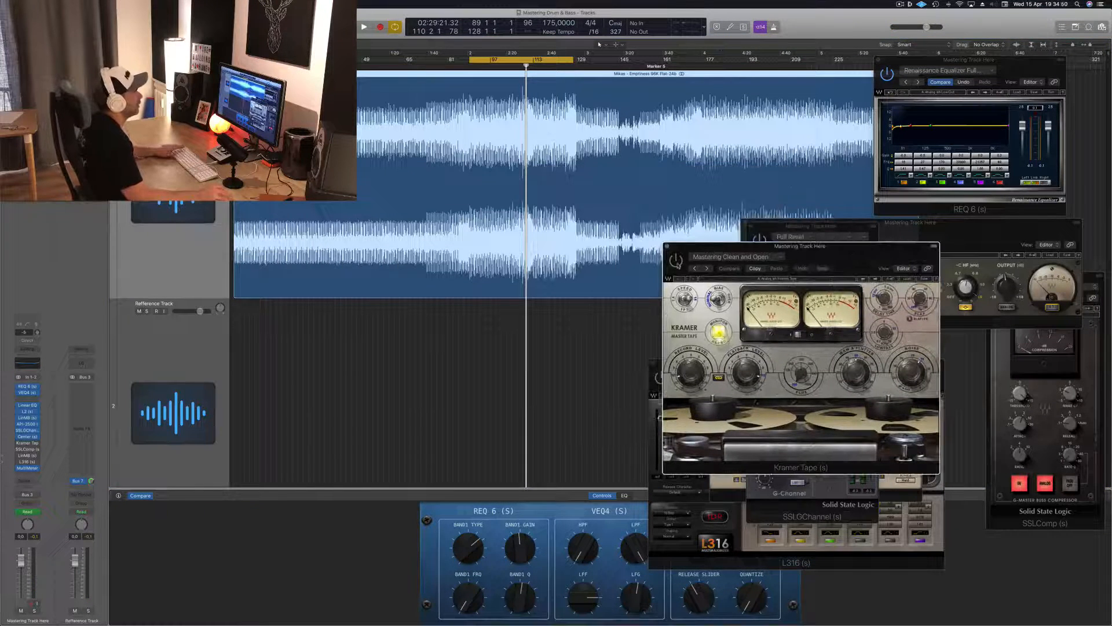
{"action": "key", "text": "space"}
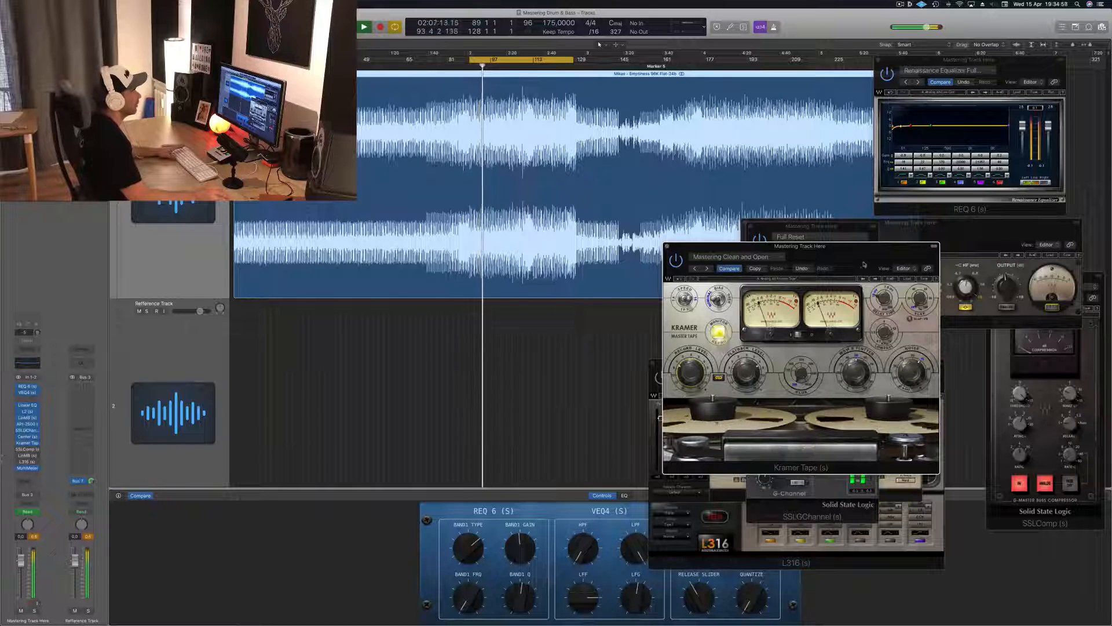
{"action": "left_click_drag", "start_coordinate": [863, 265], "coordinate": [850, 266]}
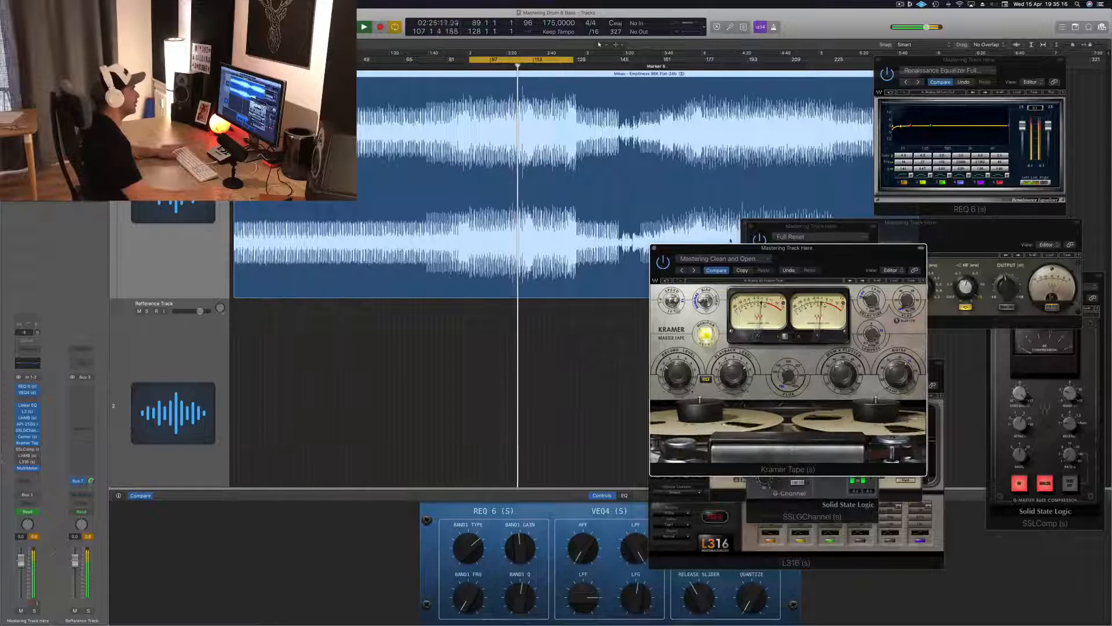
{"action": "left_click_drag", "start_coordinate": [811, 250], "coordinate": [932, 270]}
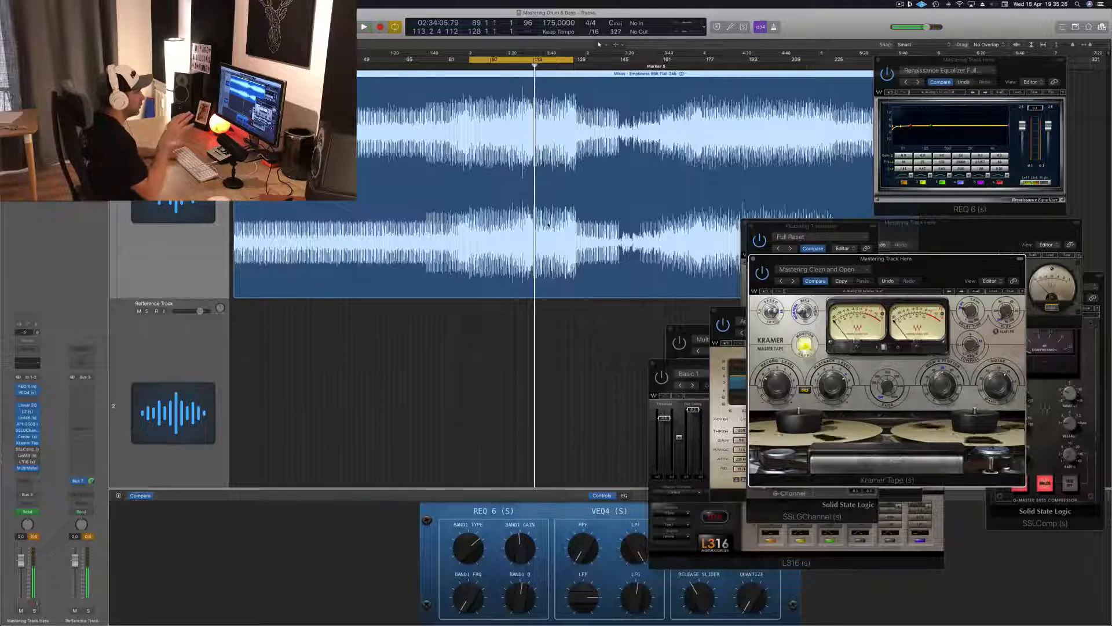
{"action": "key", "text": "space"}
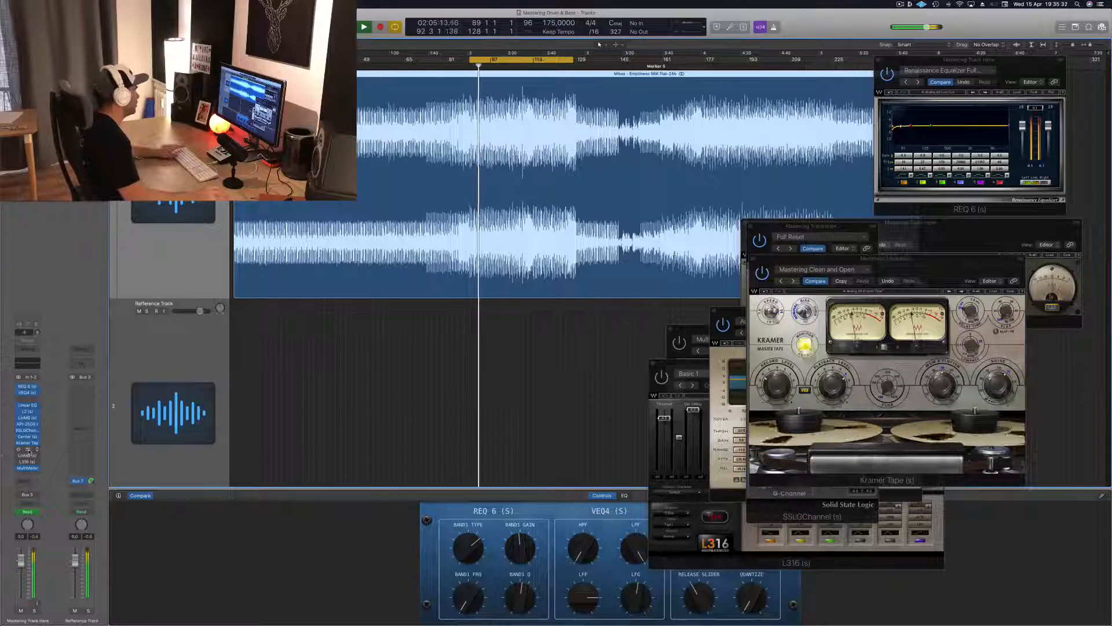
Open the SSLComp and MultiMeter plug-ins on the mastering track, and switch on the SSLComp.
{"action": "left_click", "coordinate": [27, 449]}
{"action": "left_click_drag", "start_coordinate": [1048, 281], "coordinate": [732, 213]}
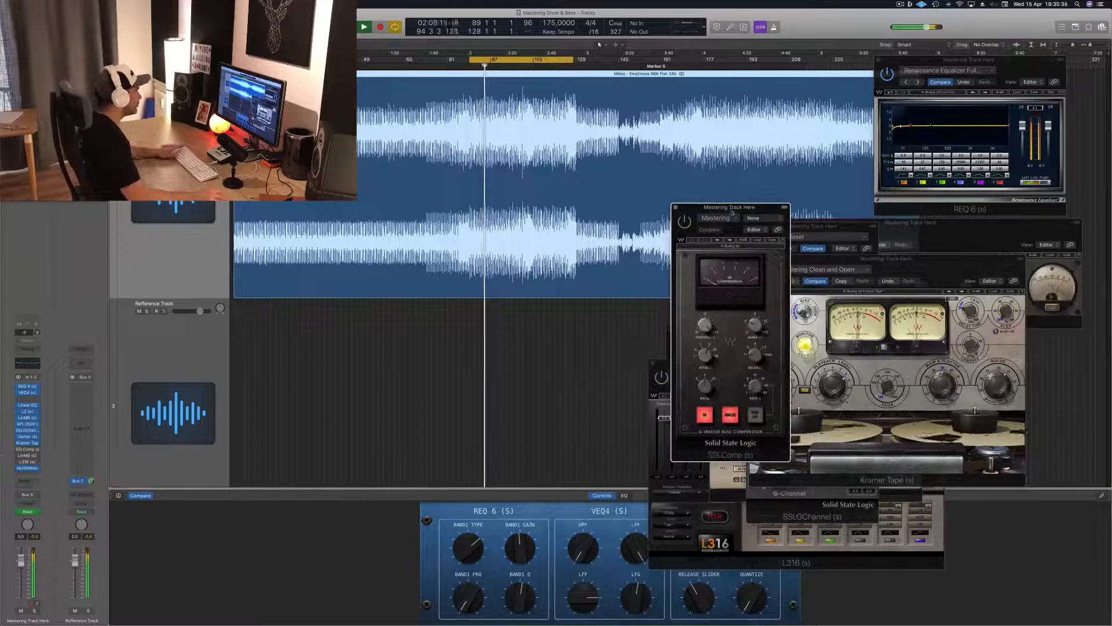
{"action": "left_click", "coordinate": [27, 467]}
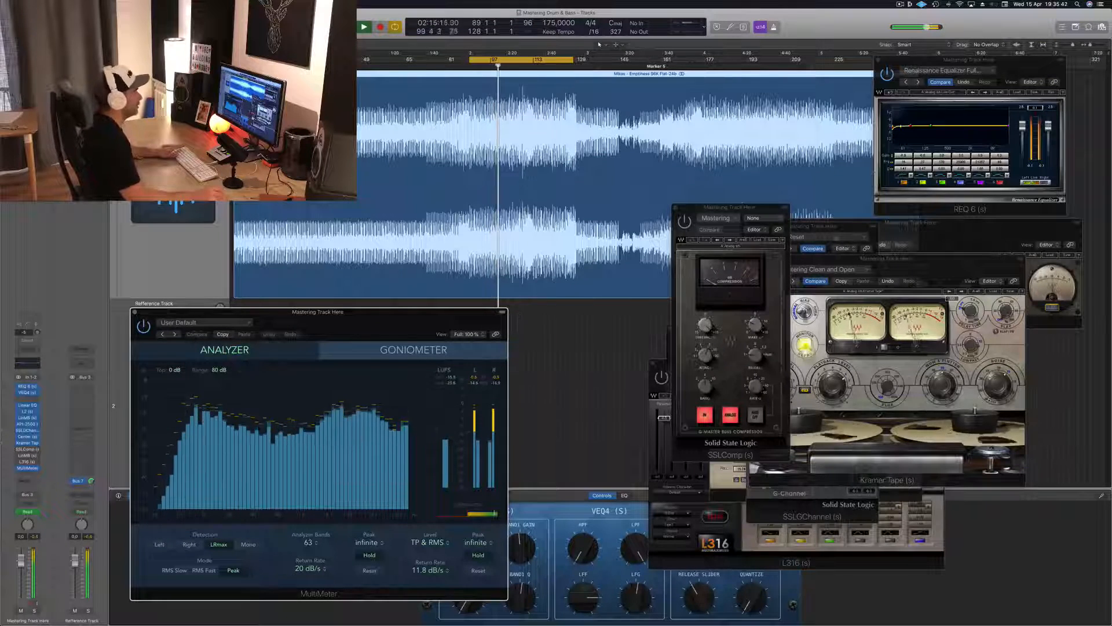
{"action": "left_click", "coordinate": [676, 221]}
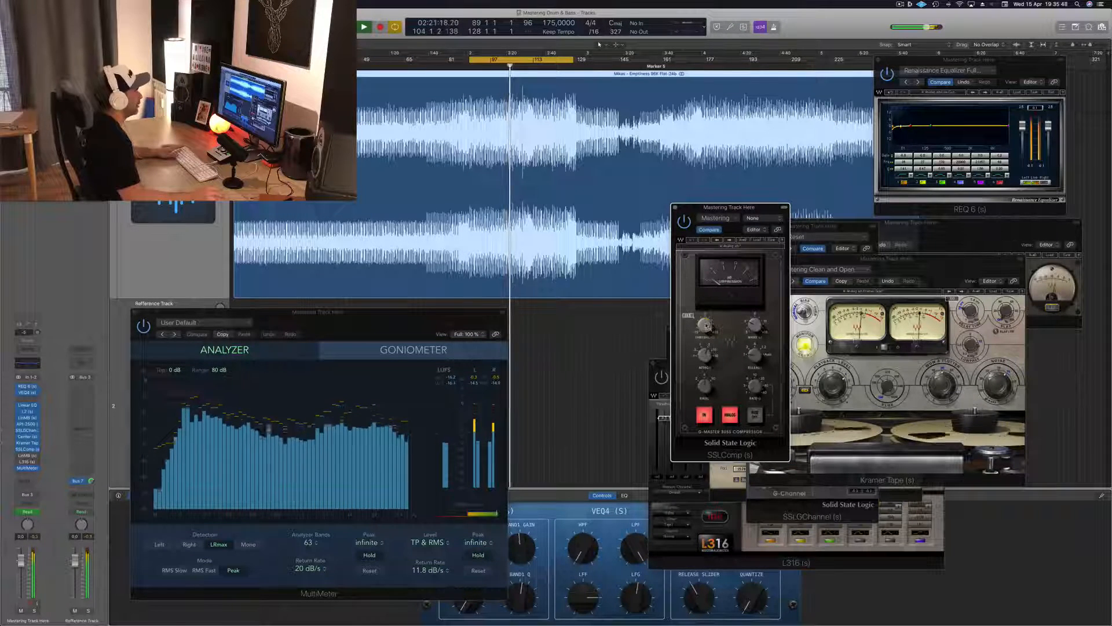
Place the SSLComp window beside Kramer Tape and restart the loop playback.
{"action": "left_click_drag", "start_coordinate": [757, 209], "coordinate": [730, 307]}
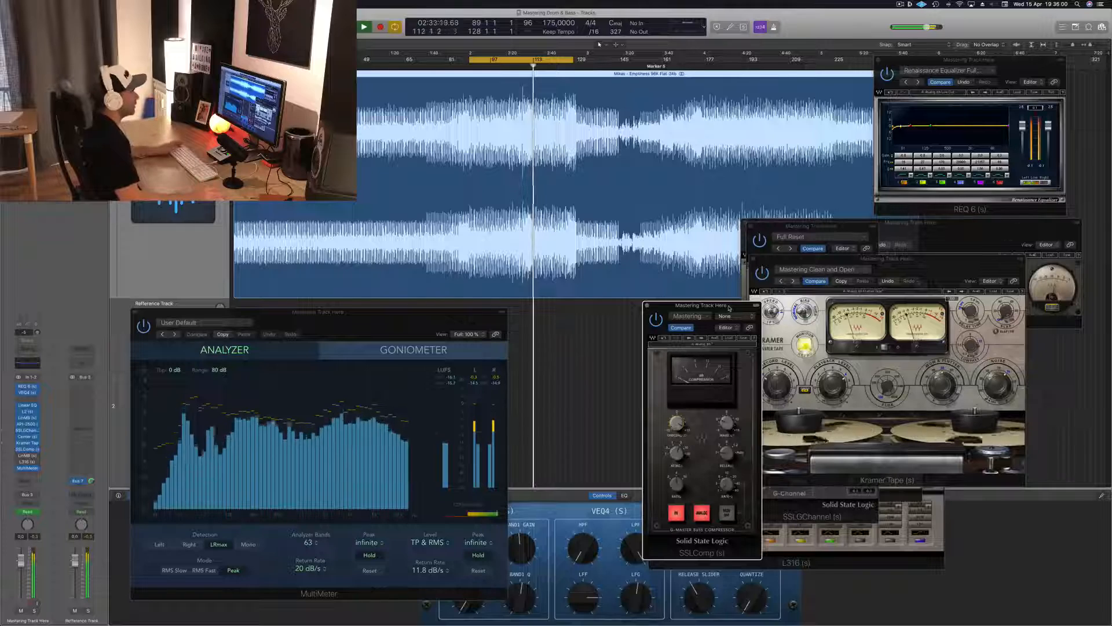
{"action": "left_click_drag", "start_coordinate": [729, 308], "coordinate": [716, 307]}
{"action": "key", "text": "space"}
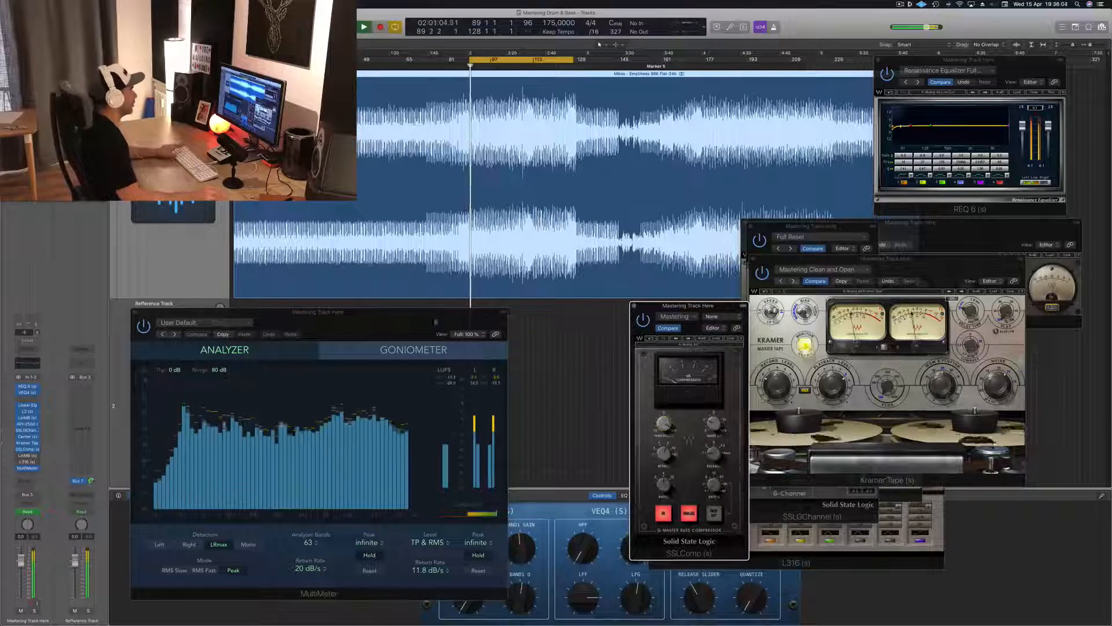
Move the MultiMeter closer to SSLComp, compare the sound with SSLComp bypassed and active, and close its window.
{"action": "left_click_drag", "start_coordinate": [423, 312], "coordinate": [461, 311]}
{"action": "left_click", "coordinate": [642, 320]}
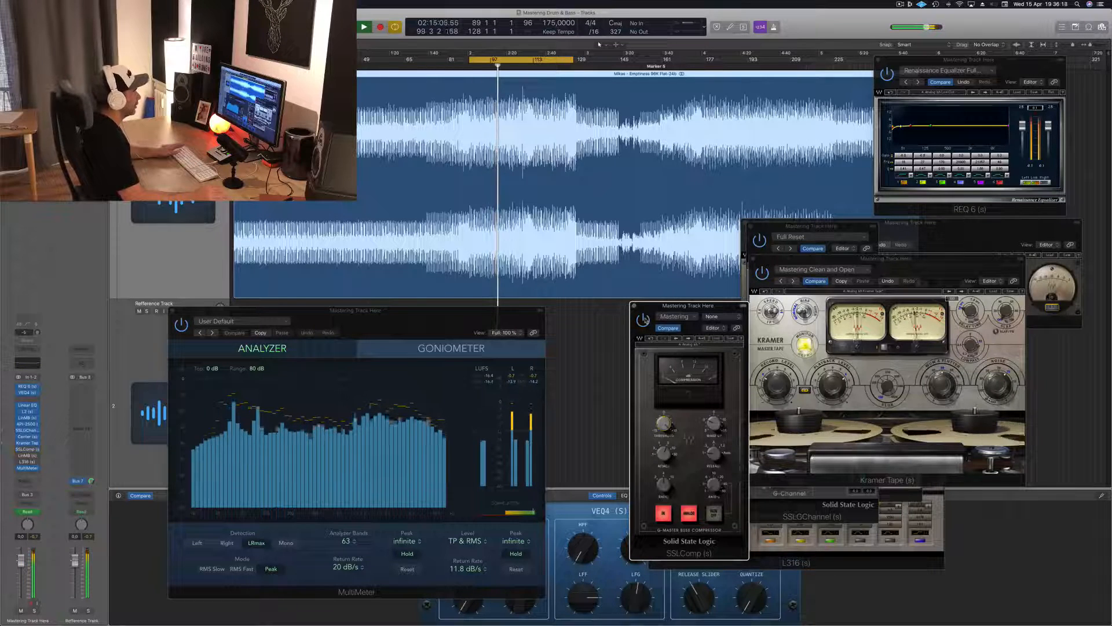
{"action": "left_click", "coordinate": [645, 320]}
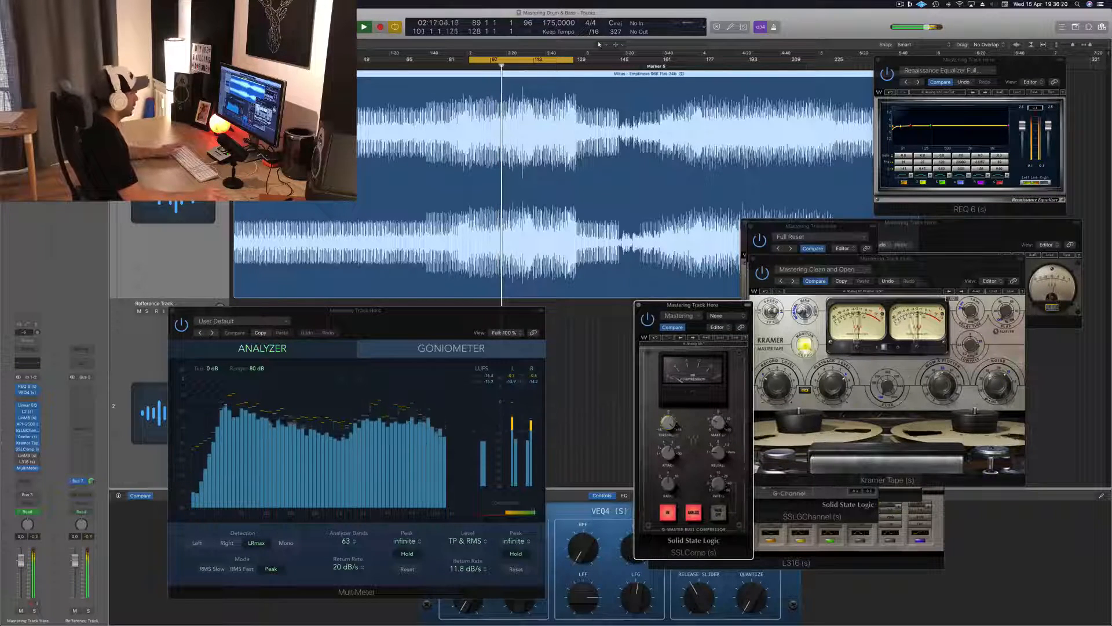
{"action": "left_click", "coordinate": [640, 306]}
Open the LinMB multiband with its Multi Opto Mastering preset, place its window beside the MultiMeter, and restart the loop playback.
{"action": "left_click", "coordinate": [27, 456]}
{"action": "left_click", "coordinate": [27, 457]}
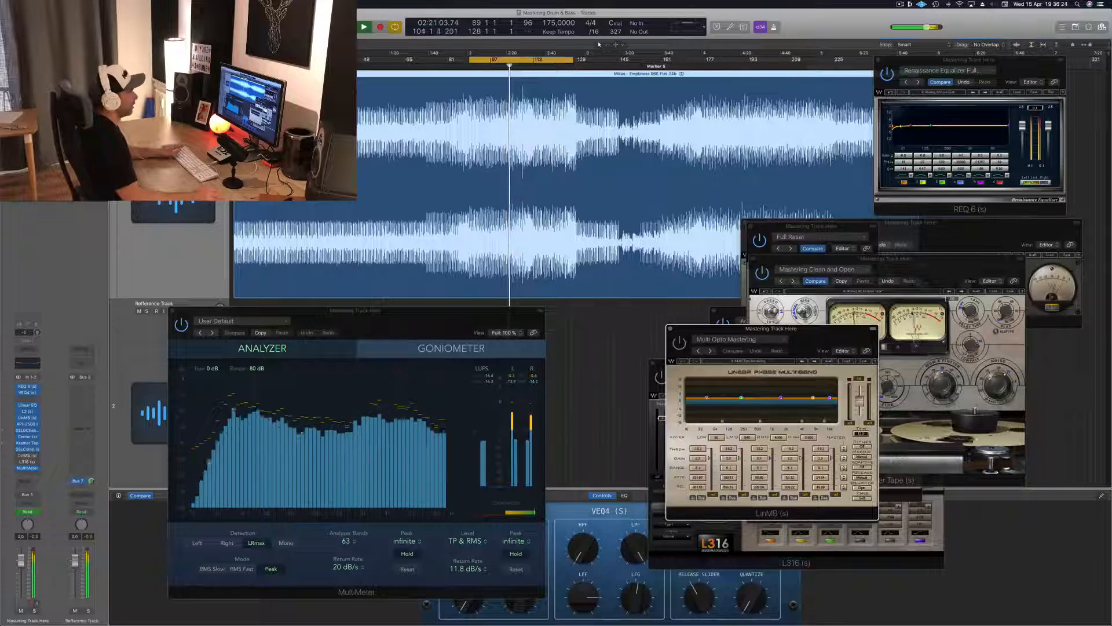
{"action": "left_click_drag", "start_coordinate": [822, 337], "coordinate": [775, 271]}
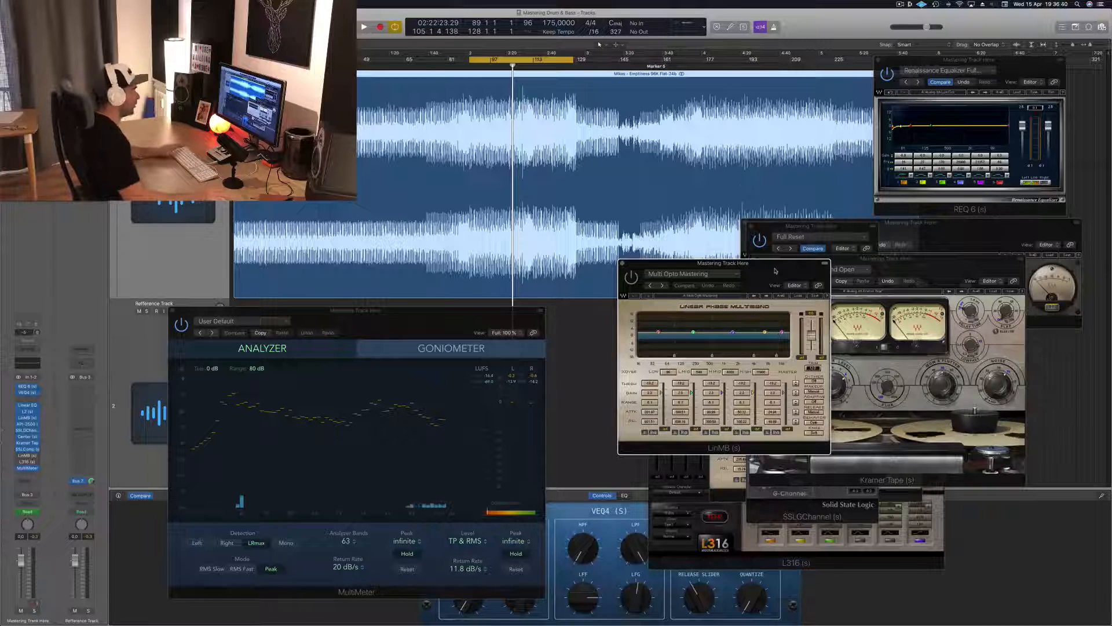
{"action": "left_click_drag", "start_coordinate": [775, 271], "coordinate": [847, 292]}
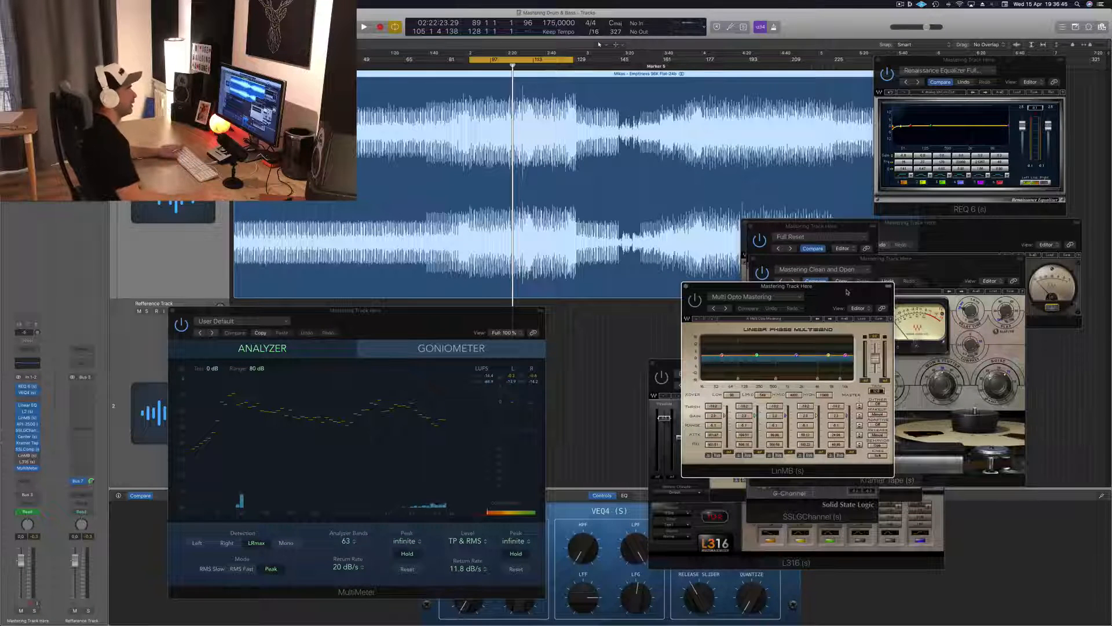
{"action": "left_click_drag", "start_coordinate": [847, 292], "coordinate": [800, 300]}
{"action": "key", "text": "space"}
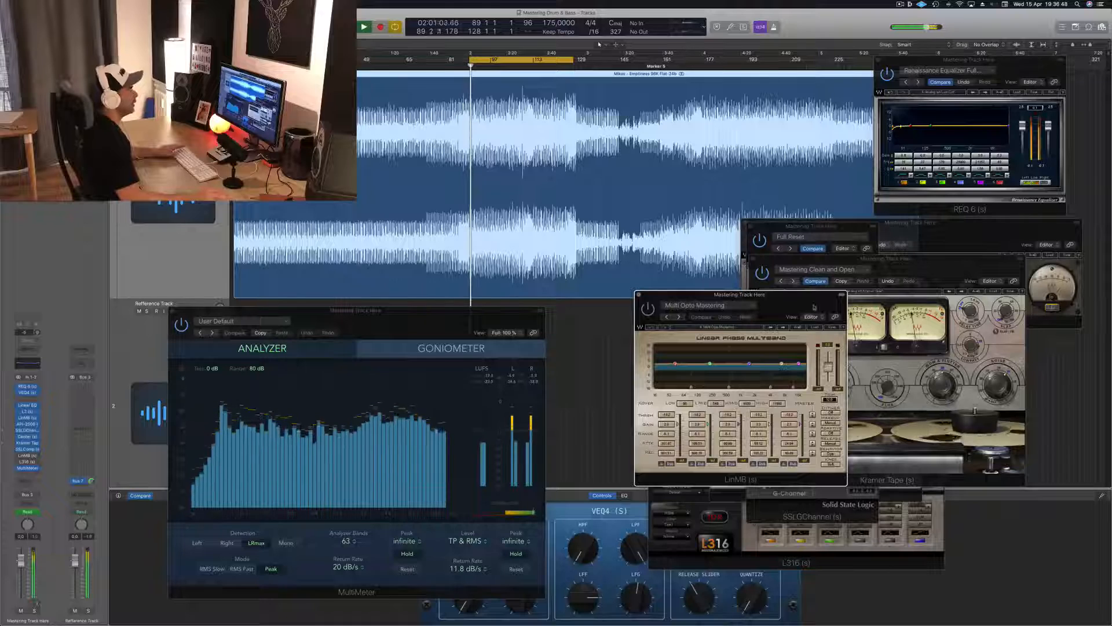
Audition the LinMB in the playback loop and place its window over Kramer Tape.
{"action": "left_click_drag", "start_coordinate": [781, 300], "coordinate": [750, 303]}
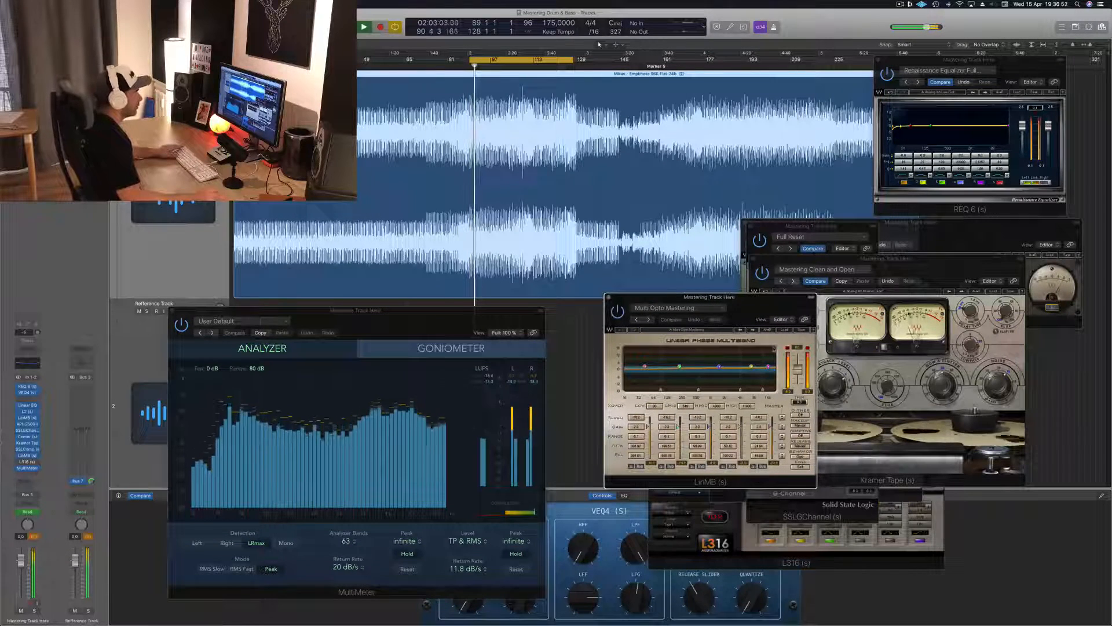
{"action": "mouse_move", "coordinate": [774, 300]}
{"action": "left_mouse_down"}
{"action": "mouse_move", "coordinate": [744, 310]}
{"action": "mouse_move", "coordinate": [769, 307]}
{"action": "left_mouse_up"}
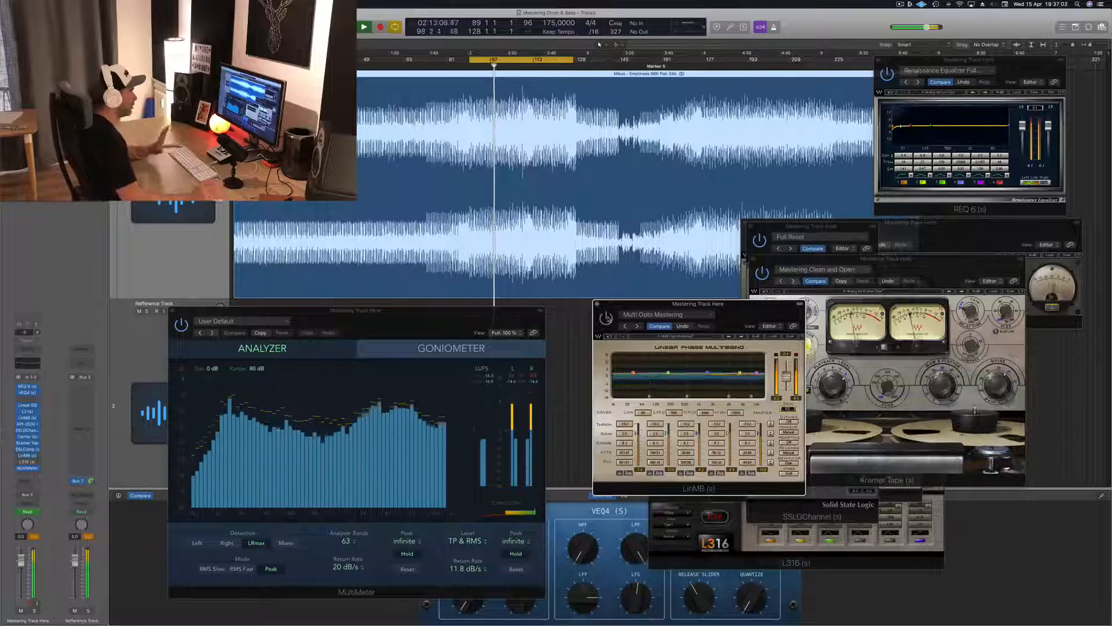
{"action": "left_click_drag", "start_coordinate": [747, 311], "coordinate": [1030, 347]}
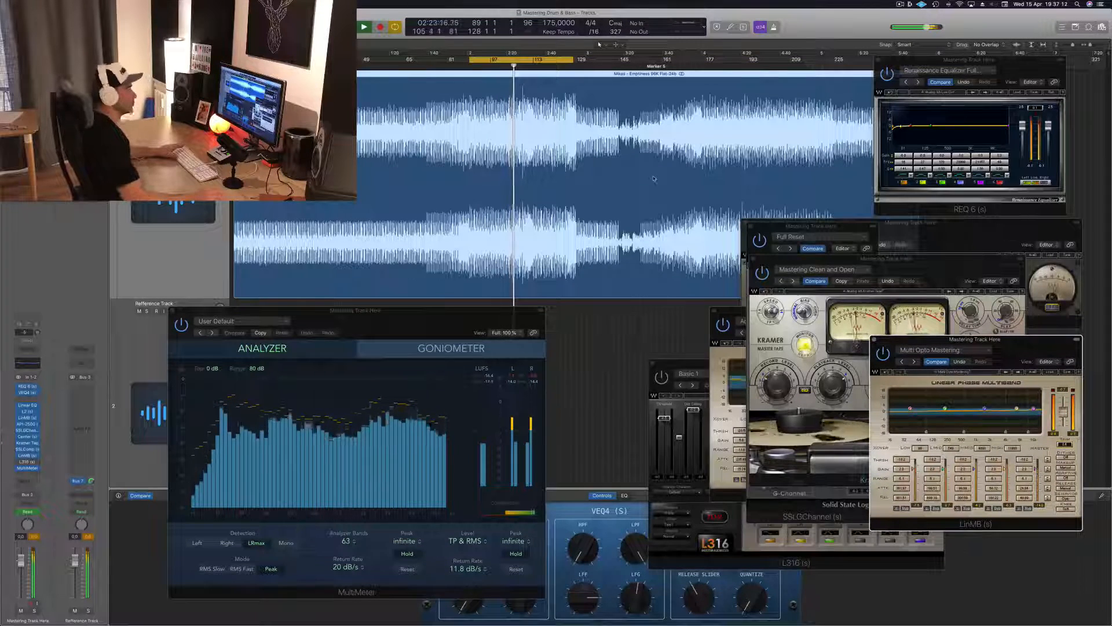
Bring up the L316 limiter, raise its threshold fader to the top, and arrange its window beside the MultiMeter.
{"action": "left_click_drag", "start_coordinate": [399, 307], "coordinate": [464, 317]}
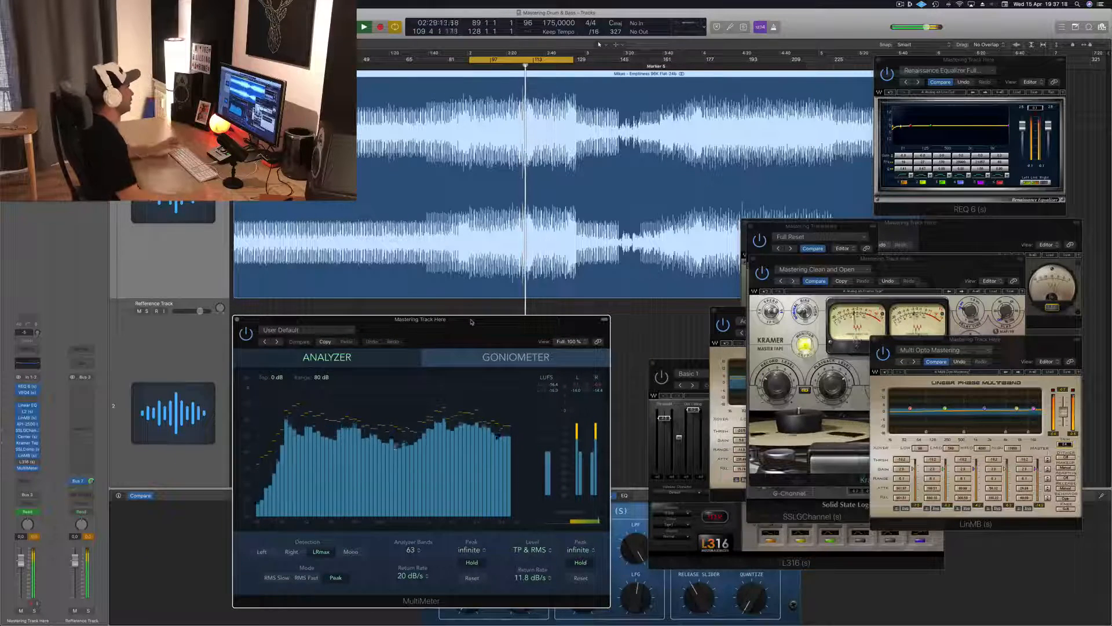
{"action": "left_click", "coordinate": [27, 461]}
{"action": "left_click_drag", "start_coordinate": [908, 365], "coordinate": [910, 272]}
{"action": "left_click_drag", "start_coordinate": [666, 327], "coordinate": [666, 317]}
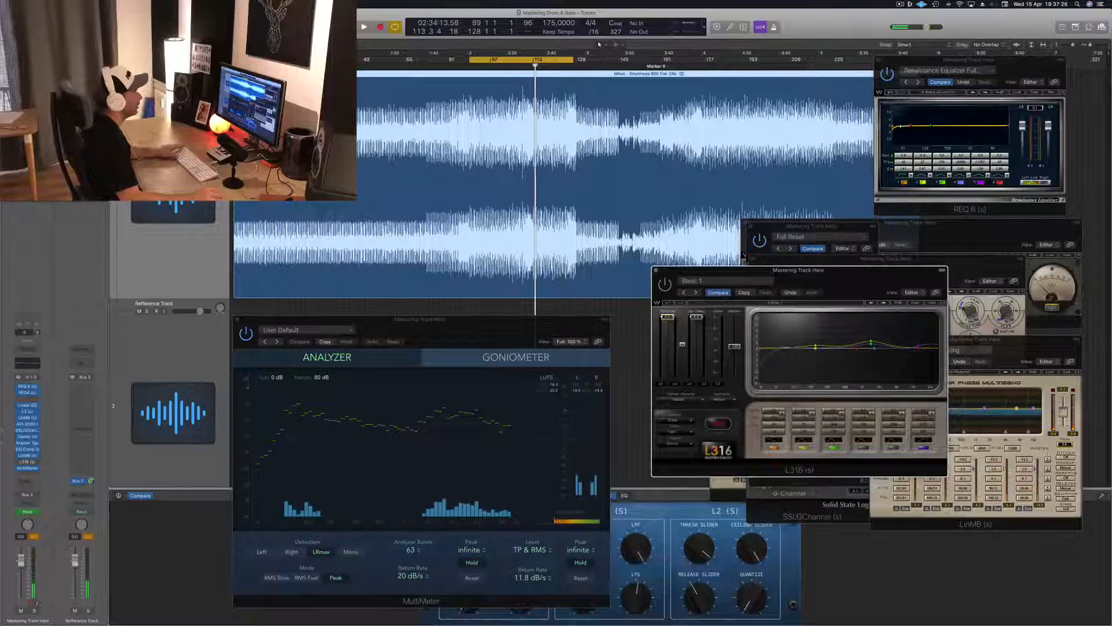
{"action": "left_click_drag", "start_coordinate": [871, 280], "coordinate": [833, 318]}
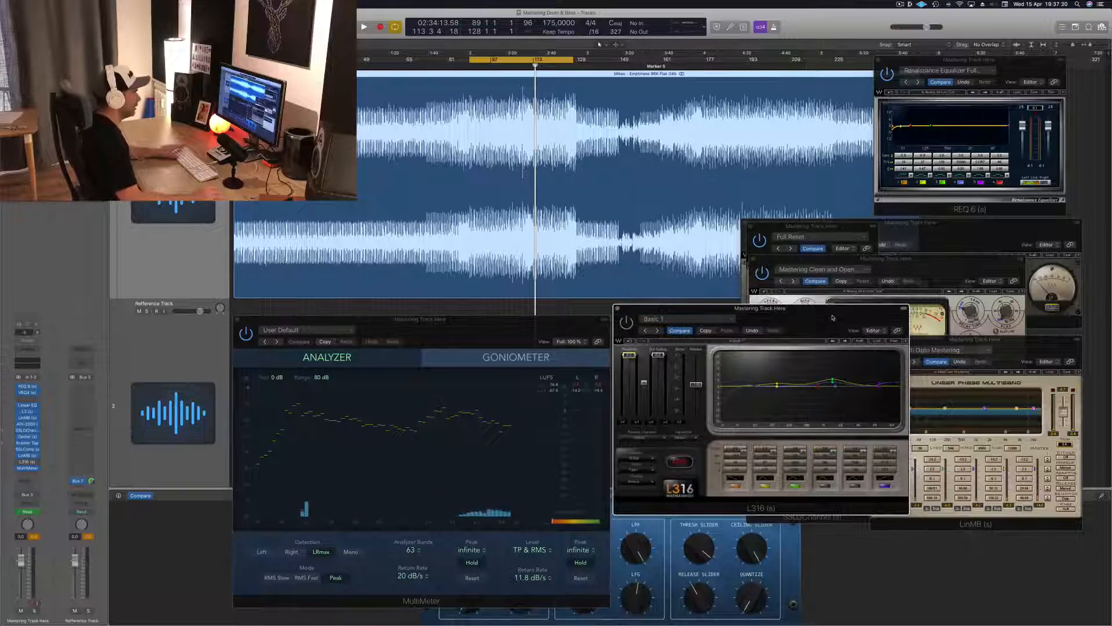
{"action": "left_click_drag", "start_coordinate": [815, 321], "coordinate": [832, 313]}
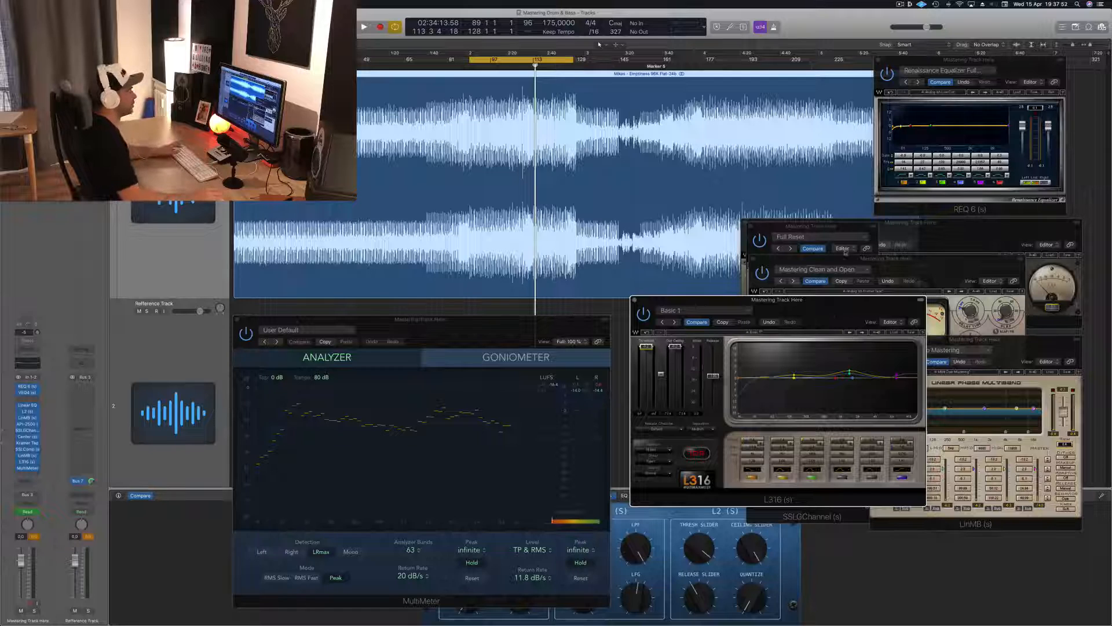
{"action": "left_click_drag", "start_coordinate": [820, 303], "coordinate": [840, 299]}
Lower the L316 threshold slightly while the loop plays, restart playback, and place the limiter's window over LinMB.
{"action": "key", "text": "space"}
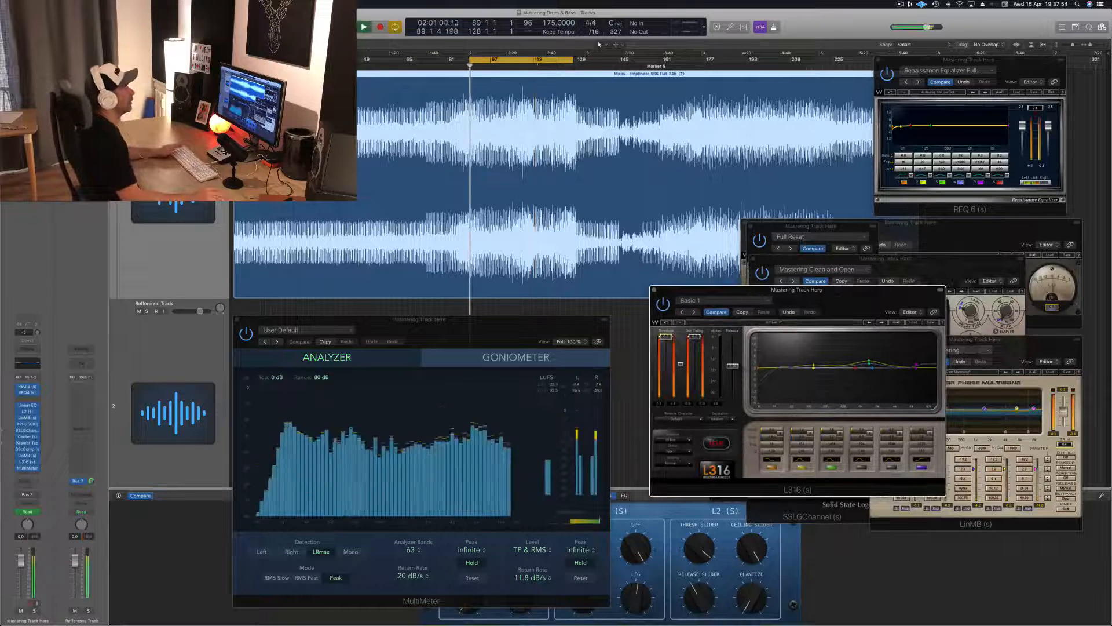
{"action": "left_click_drag", "start_coordinate": [845, 299], "coordinate": [842, 300]}
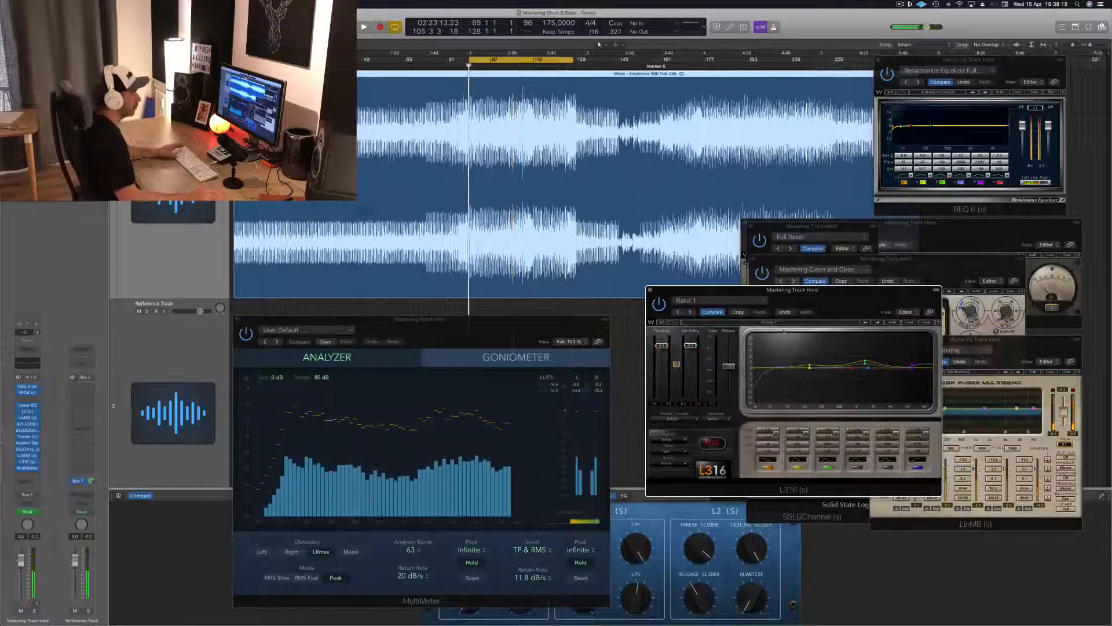
{"action": "key", "text": "space"}
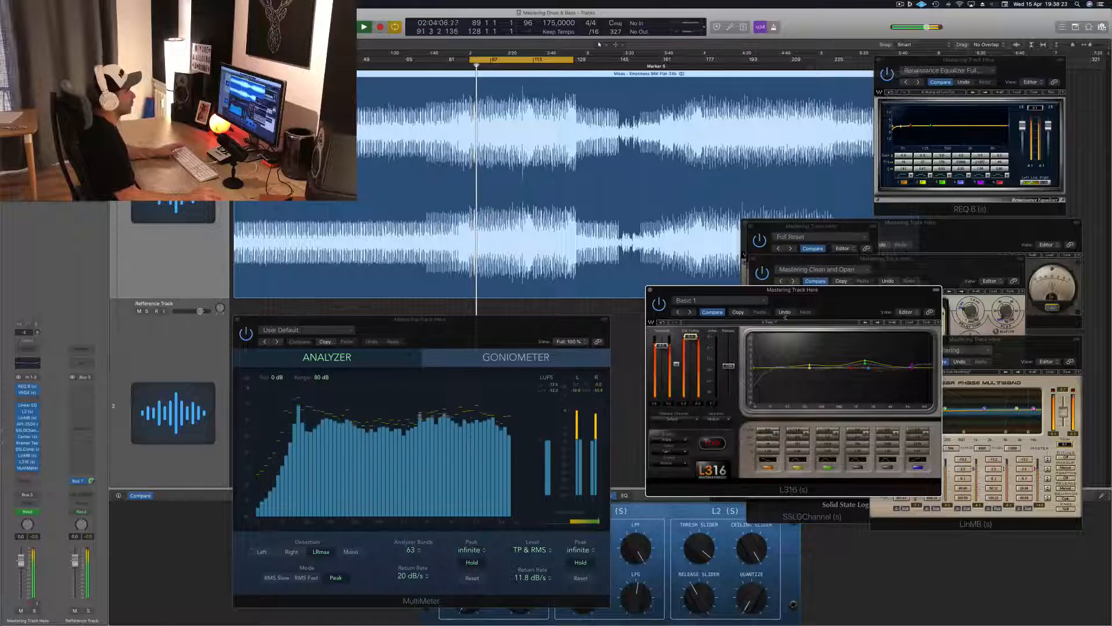
{"action": "left_click_drag", "start_coordinate": [835, 293], "coordinate": [922, 309]}
{"action": "left_click_drag", "start_coordinate": [932, 317], "coordinate": [890, 334]}
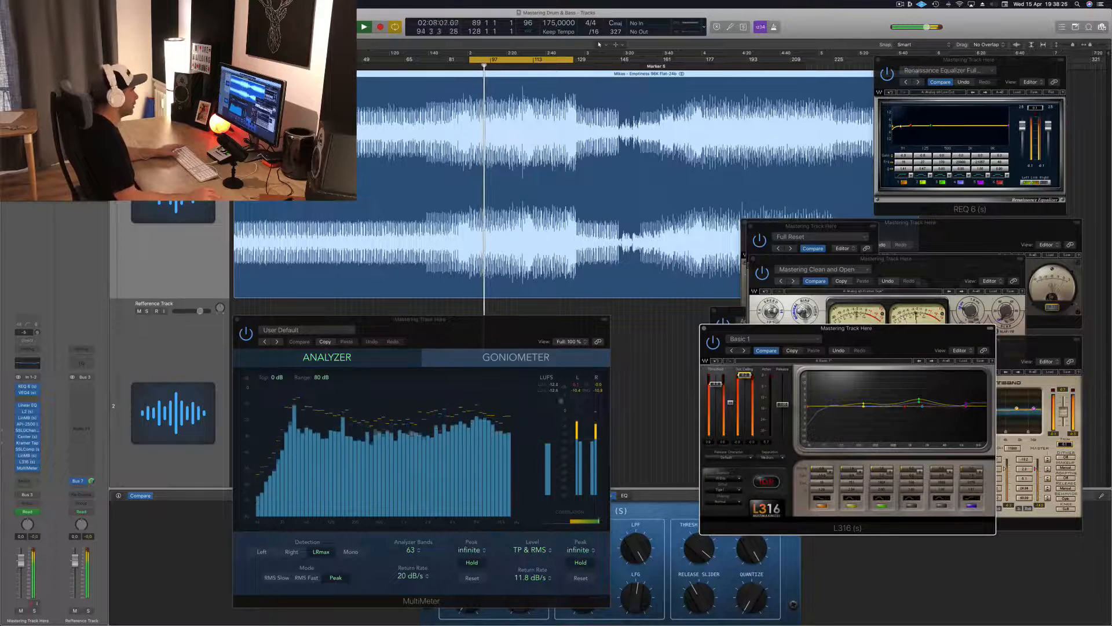
Check the loop's LUFS loudness on the MultiMeter over repeated playback, keeping the L316 window beside it.
{"action": "left_click", "coordinate": [553, 393]}
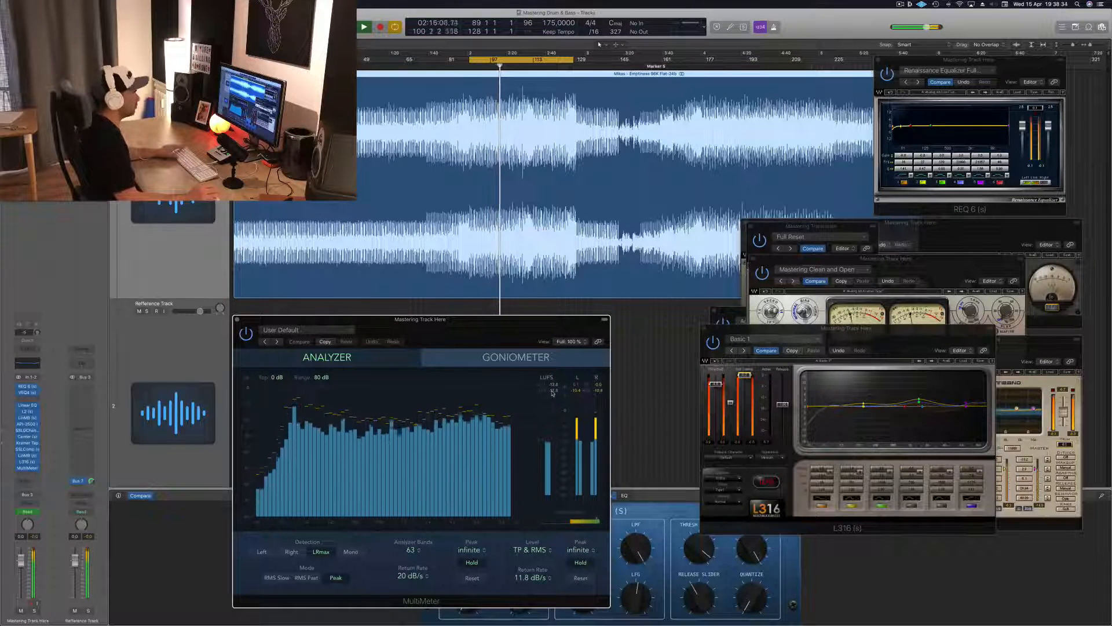
{"action": "key", "text": "space"}
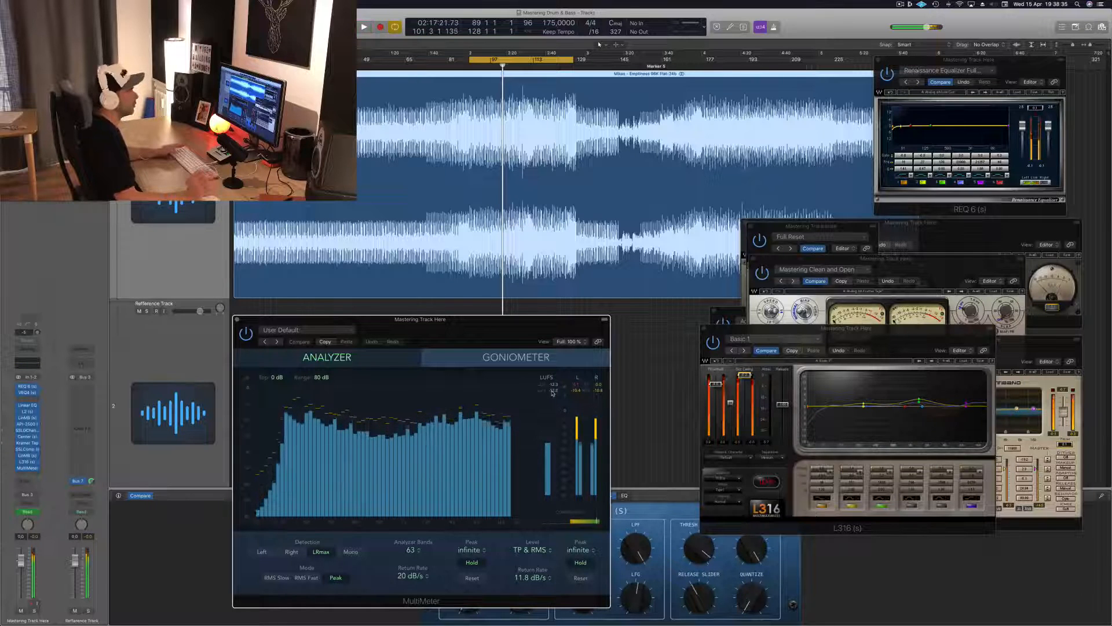
{"action": "key", "text": "space"}
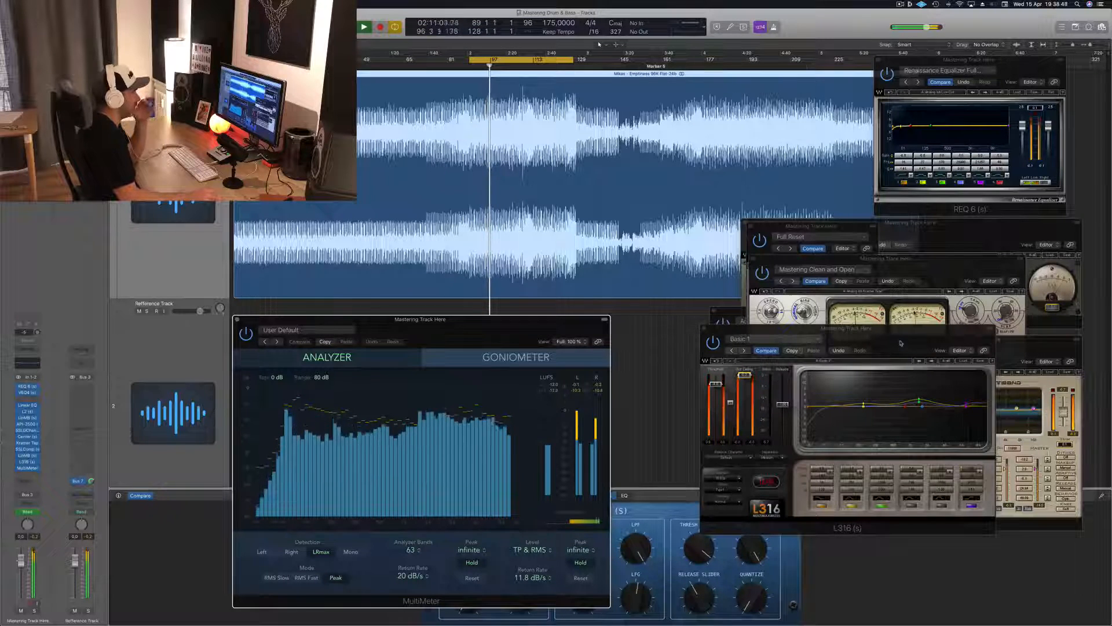
{"action": "left_click_drag", "start_coordinate": [900, 340], "coordinate": [874, 334]}
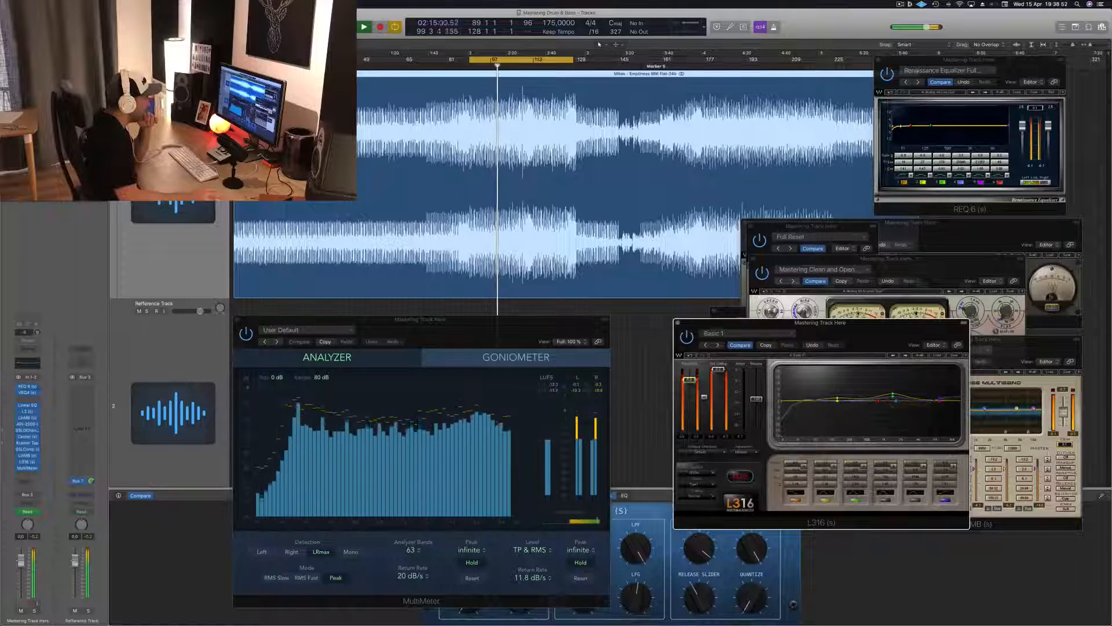
{"action": "left_click_drag", "start_coordinate": [861, 331], "coordinate": [836, 340]}
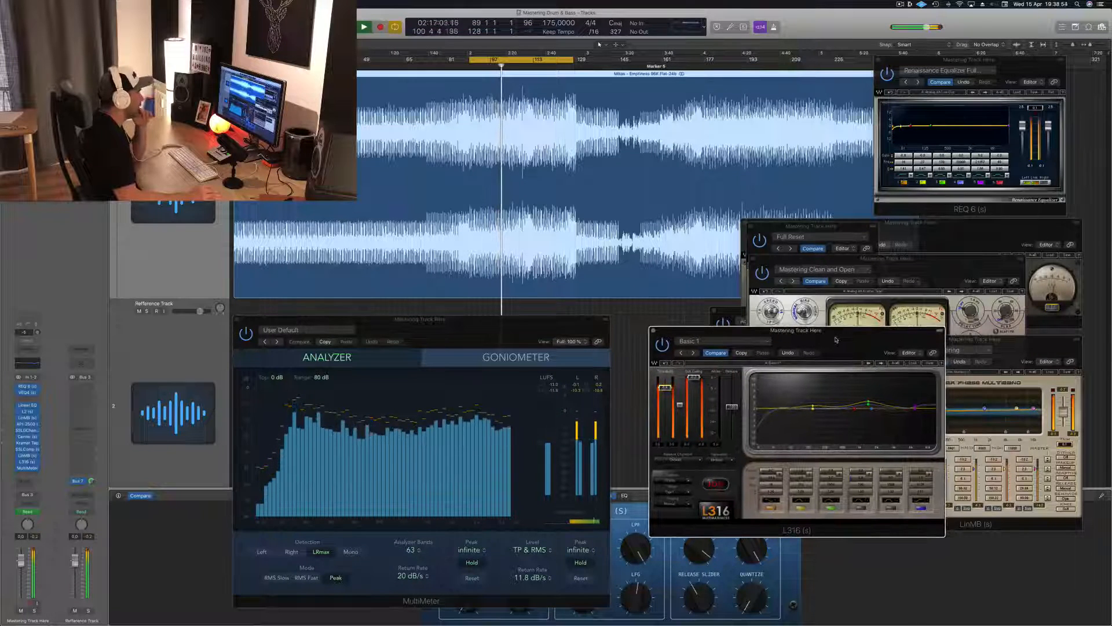
{"action": "left_click", "coordinate": [554, 388]}
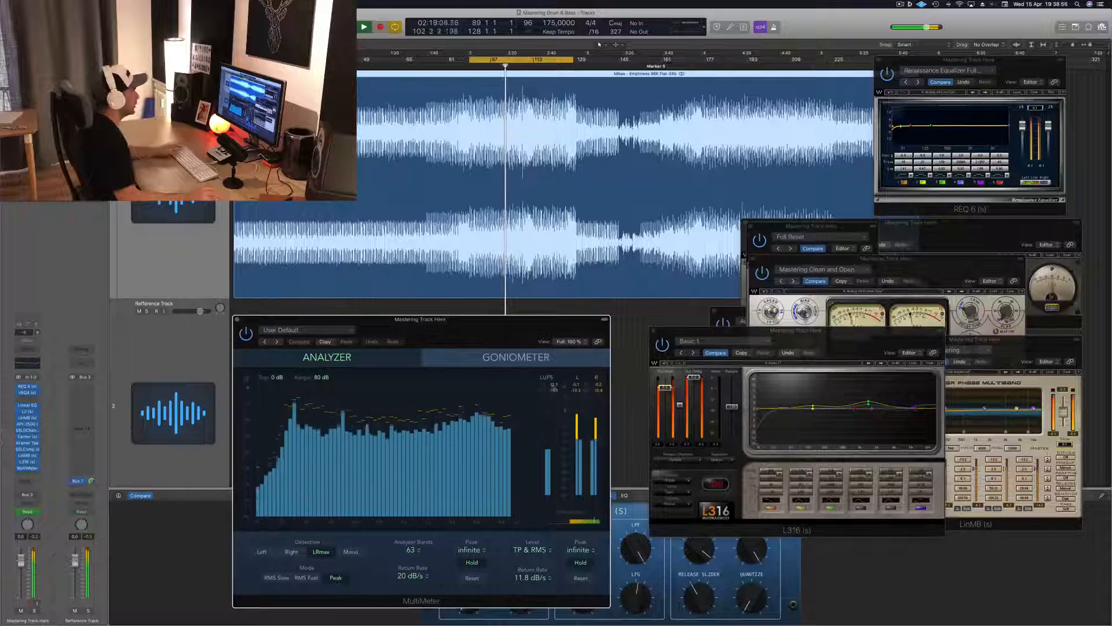
{"action": "key", "text": "space"}
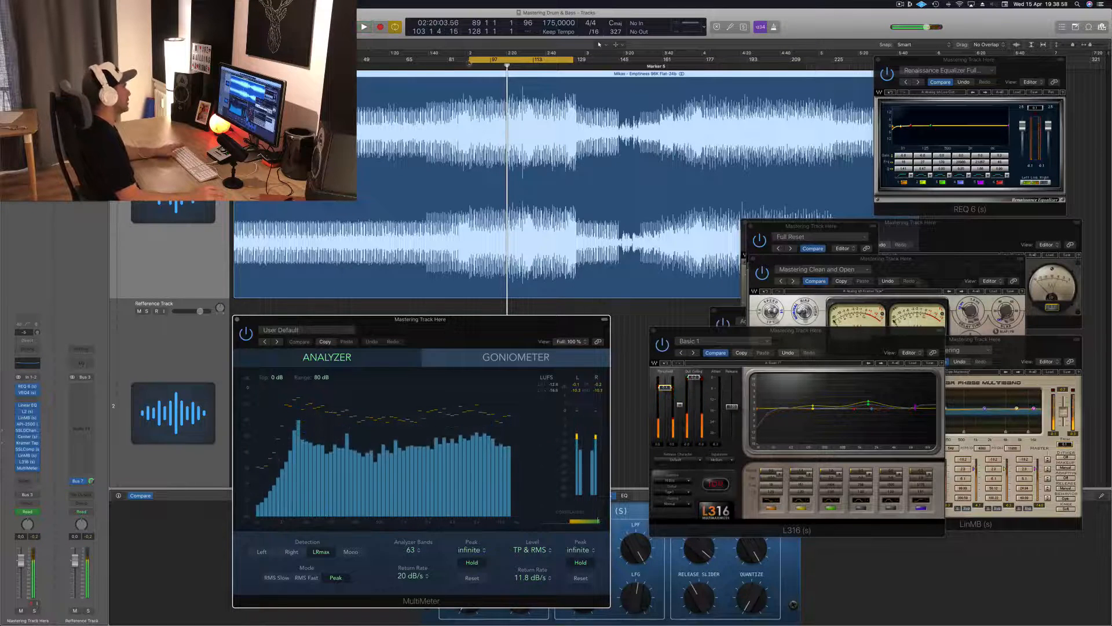
Extend the cycle range over the whole track to bar 257, clearing REQ 6 out of the way, and play from the start.
{"action": "left_click_drag", "start_coordinate": [470, 60], "coordinate": [237, 59]}
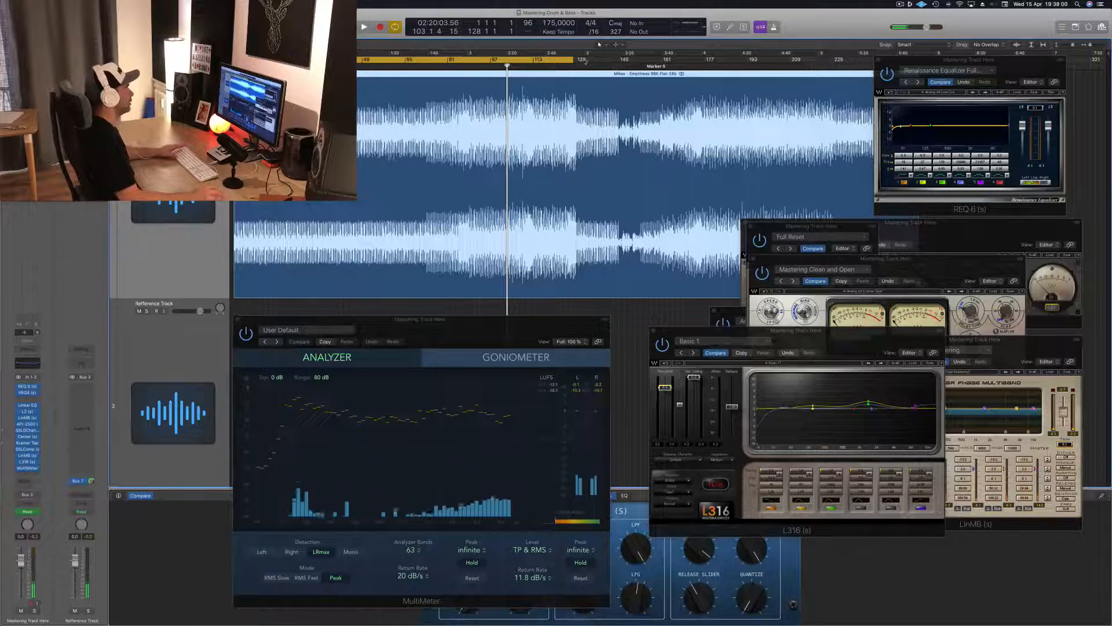
{"action": "left_click_drag", "start_coordinate": [573, 60], "coordinate": [814, 60]}
{"action": "left_click_drag", "start_coordinate": [969, 59], "coordinate": [1032, 164]}
{"action": "left_click_drag", "start_coordinate": [816, 62], "coordinate": [918, 67]}
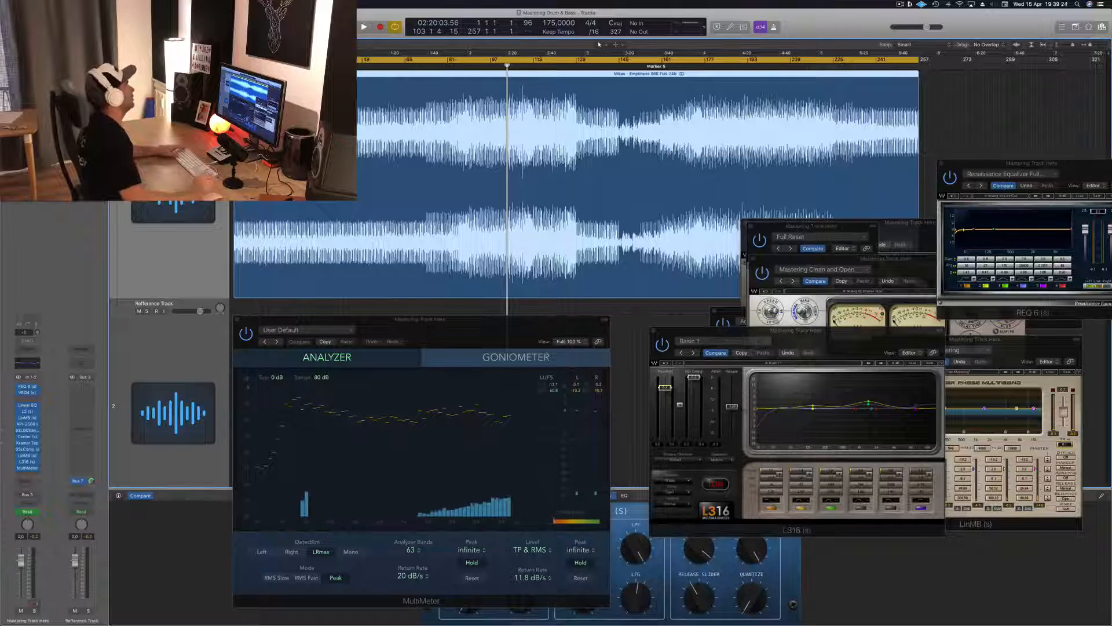
{"action": "key", "text": "Return"}
{"action": "key", "text": "space"}
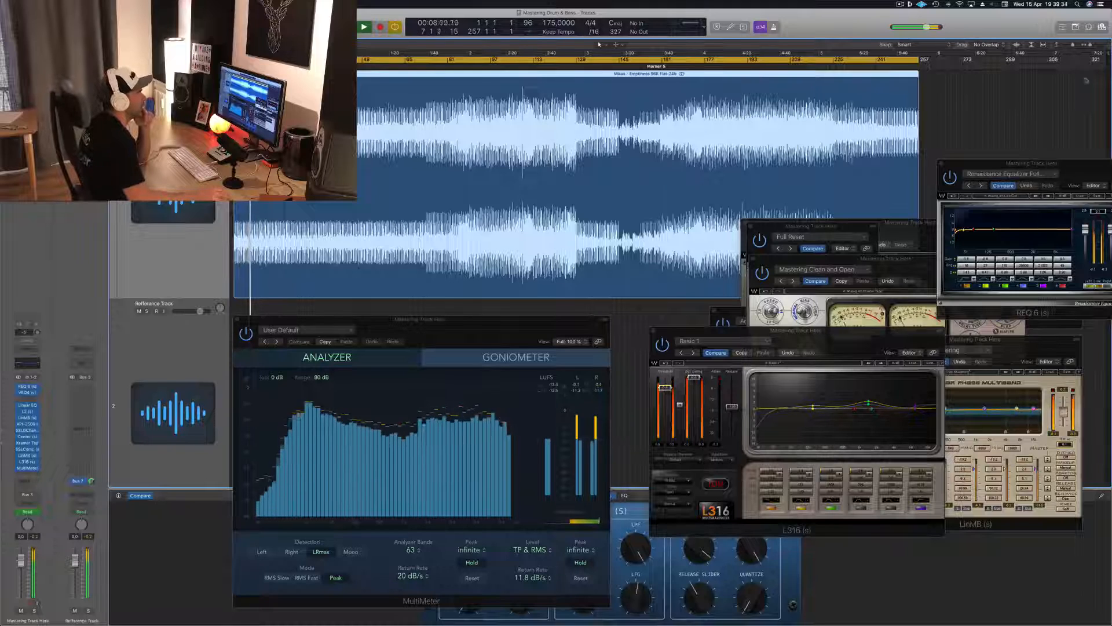
Rearrange the REQ 6, VEQ4 and Kramer Tape windows so each can be seen during playback.
{"action": "left_click_drag", "start_coordinate": [1082, 167], "coordinate": [1058, 46]}
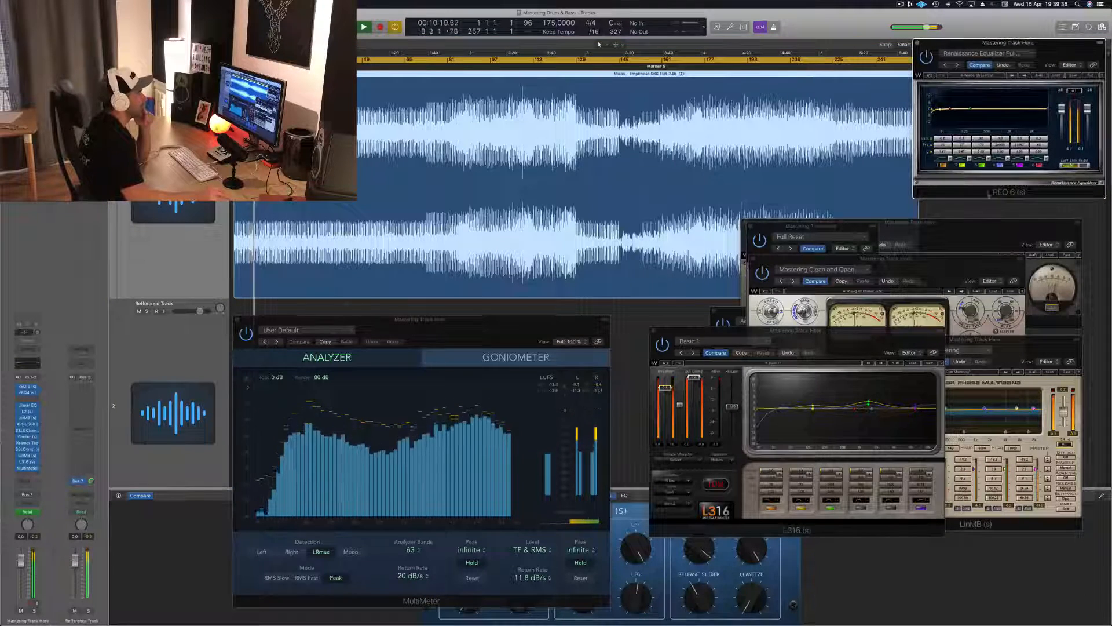
{"action": "left_click_drag", "start_coordinate": [974, 221], "coordinate": [997, 169]}
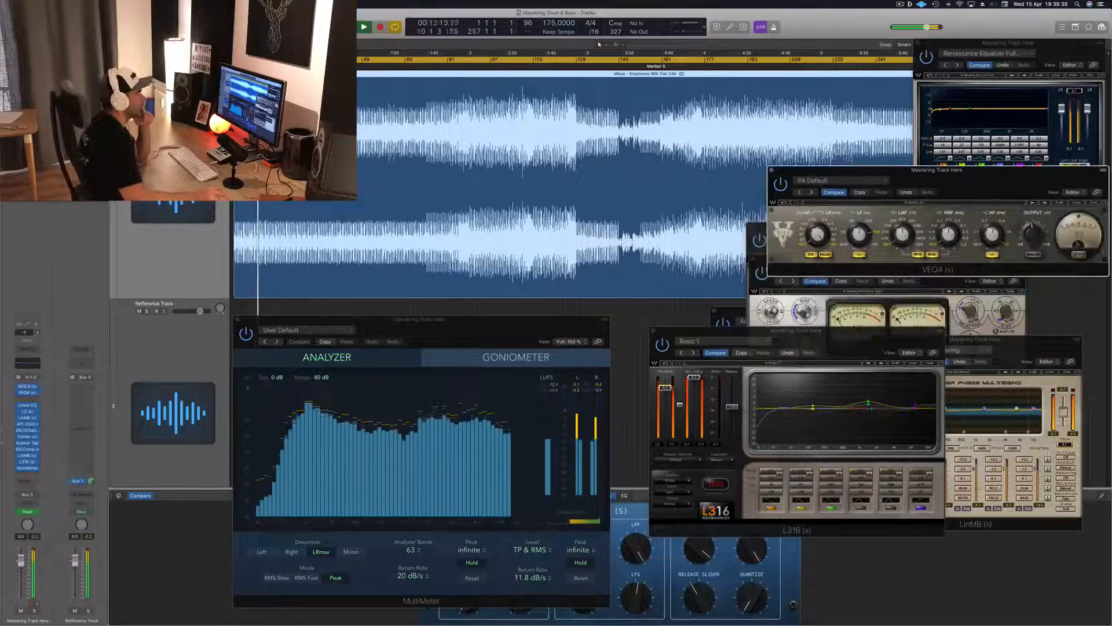
{"action": "left_click", "coordinate": [756, 303]}
{"action": "left_click_drag", "start_coordinate": [840, 259], "coordinate": [906, 363]}
Place the SSLGChannel window beside the MultiMeter, move L316 over Kramer Tape, and bring SSLGChannel to the front.
{"action": "left_click", "coordinate": [846, 295]}
{"action": "left_click_drag", "start_coordinate": [814, 227], "coordinate": [680, 307]}
{"action": "left_click_drag", "start_coordinate": [838, 333], "coordinate": [803, 314]}
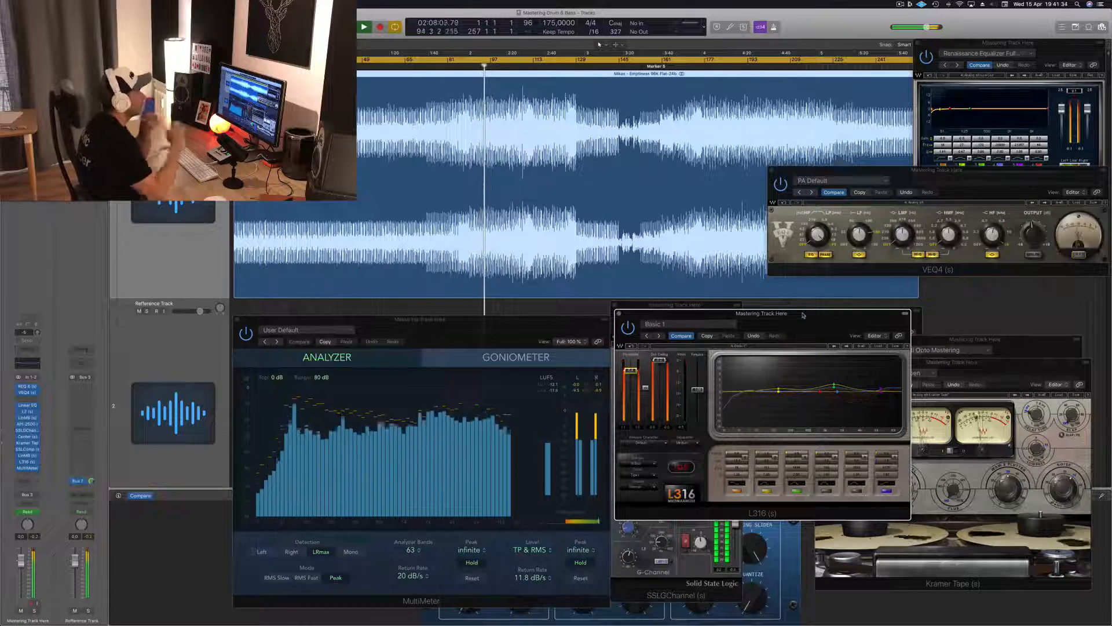
{"action": "left_click_drag", "start_coordinate": [827, 316], "coordinate": [972, 276]}
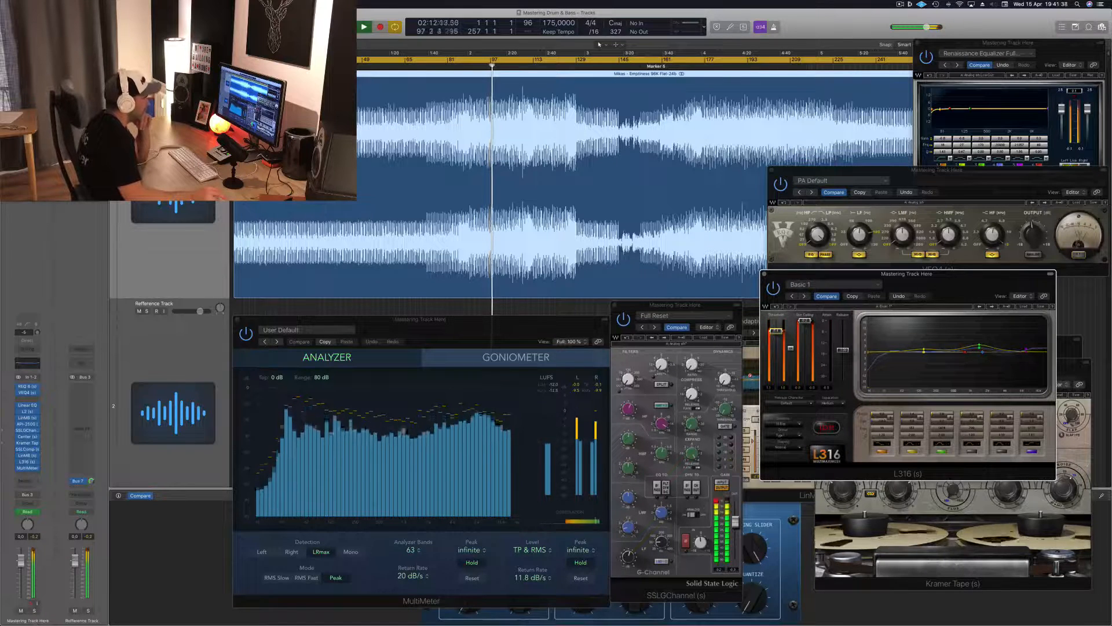
{"action": "left_click", "coordinate": [701, 542]}
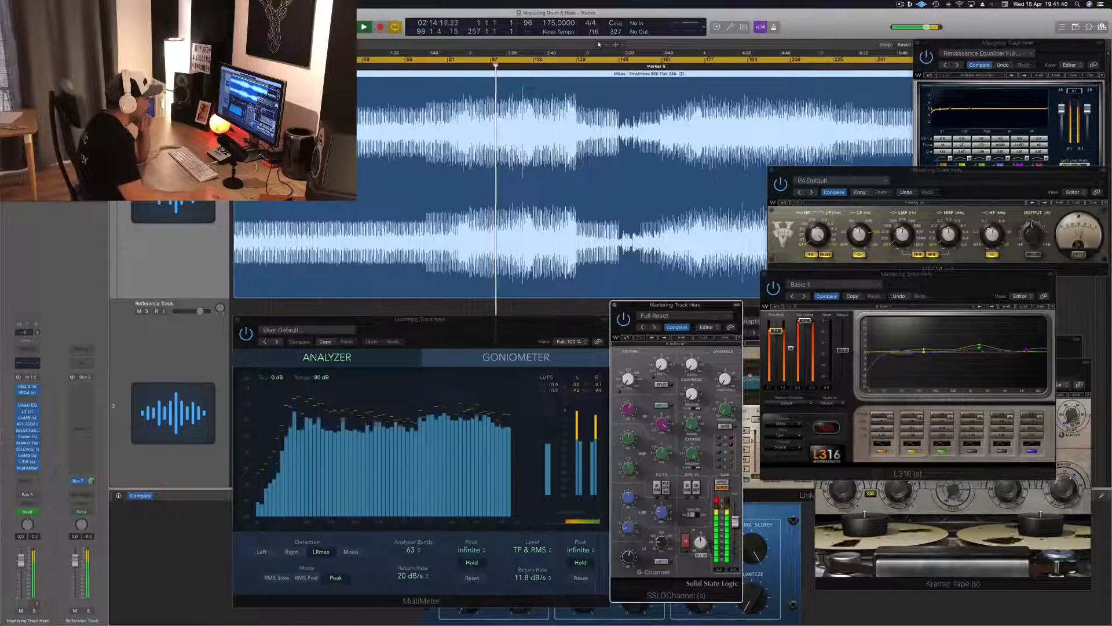